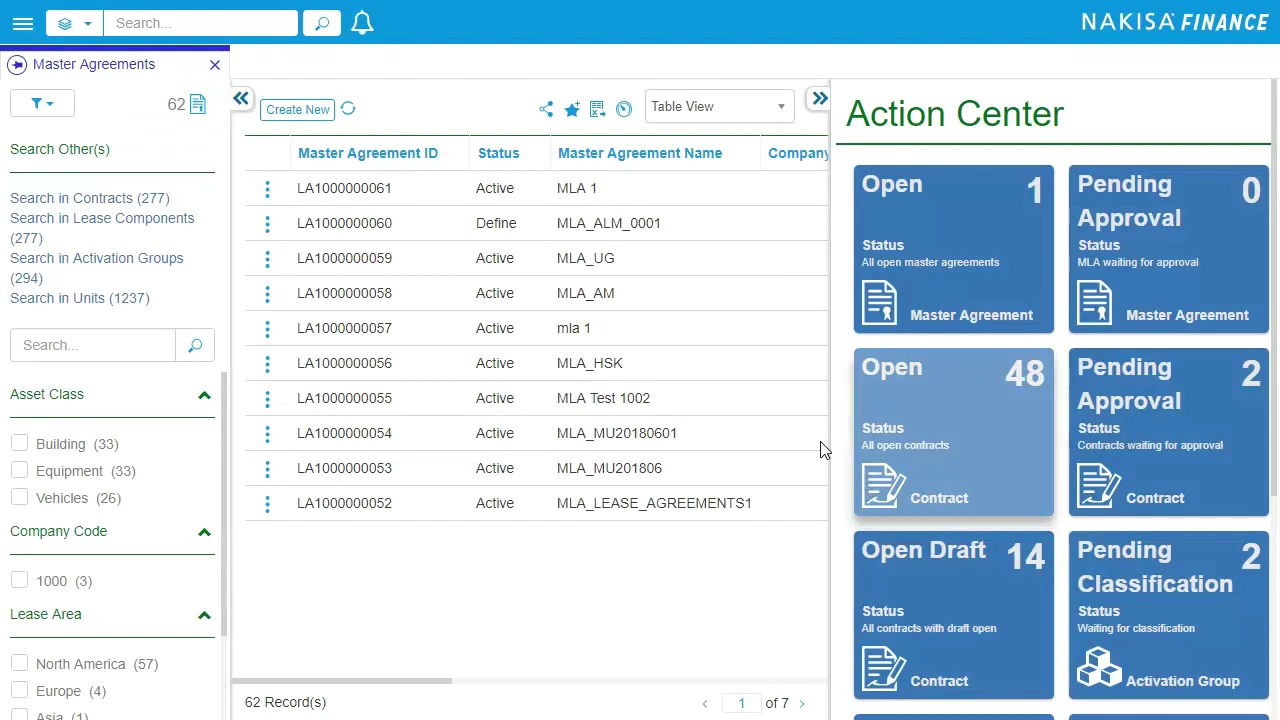
Check the filter categories, filter the master agreements to Active status, and remove that filter again.
left_click(58, 114)
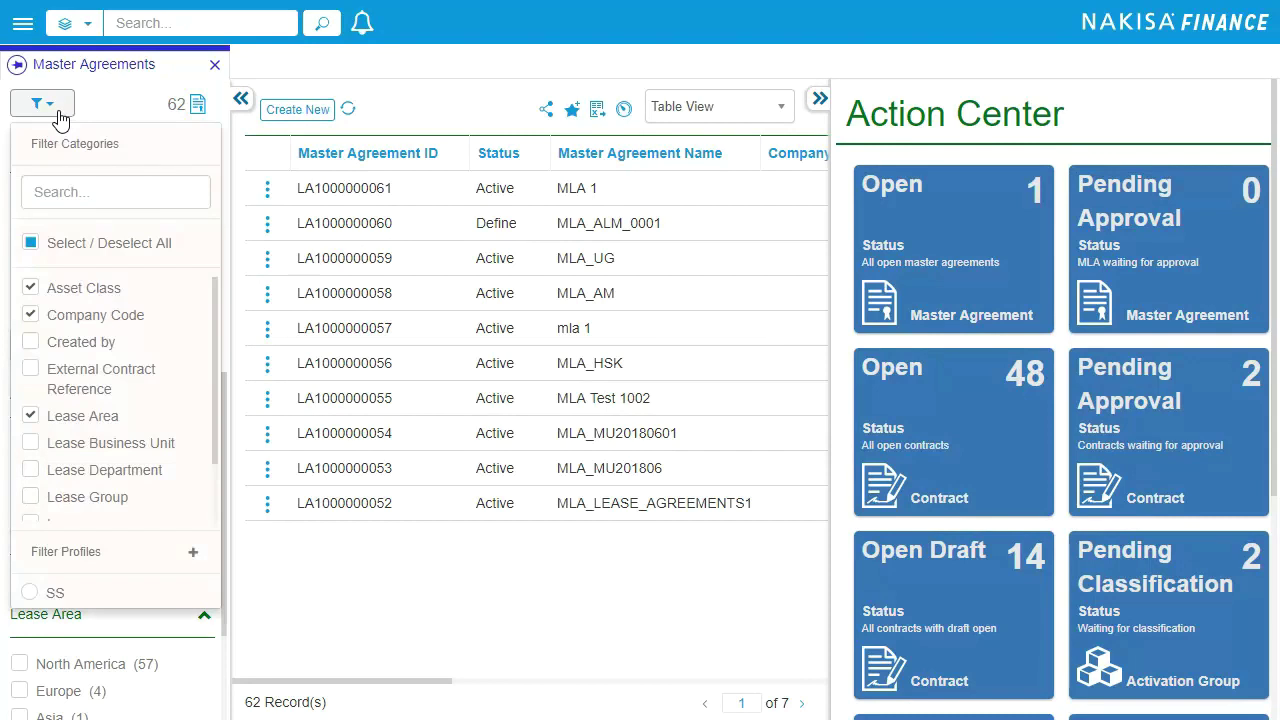
left_click(60, 116)
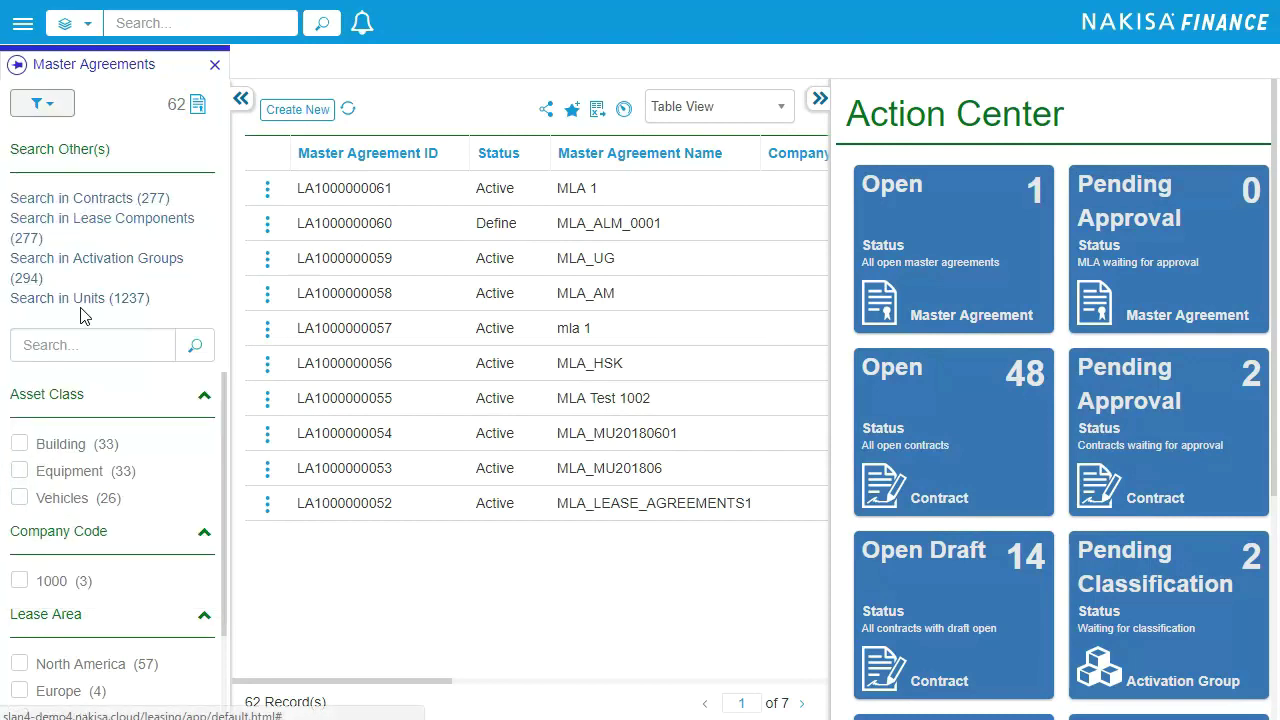
scroll(218, 478, "down", 1)
scroll(222, 540, "down", 1)
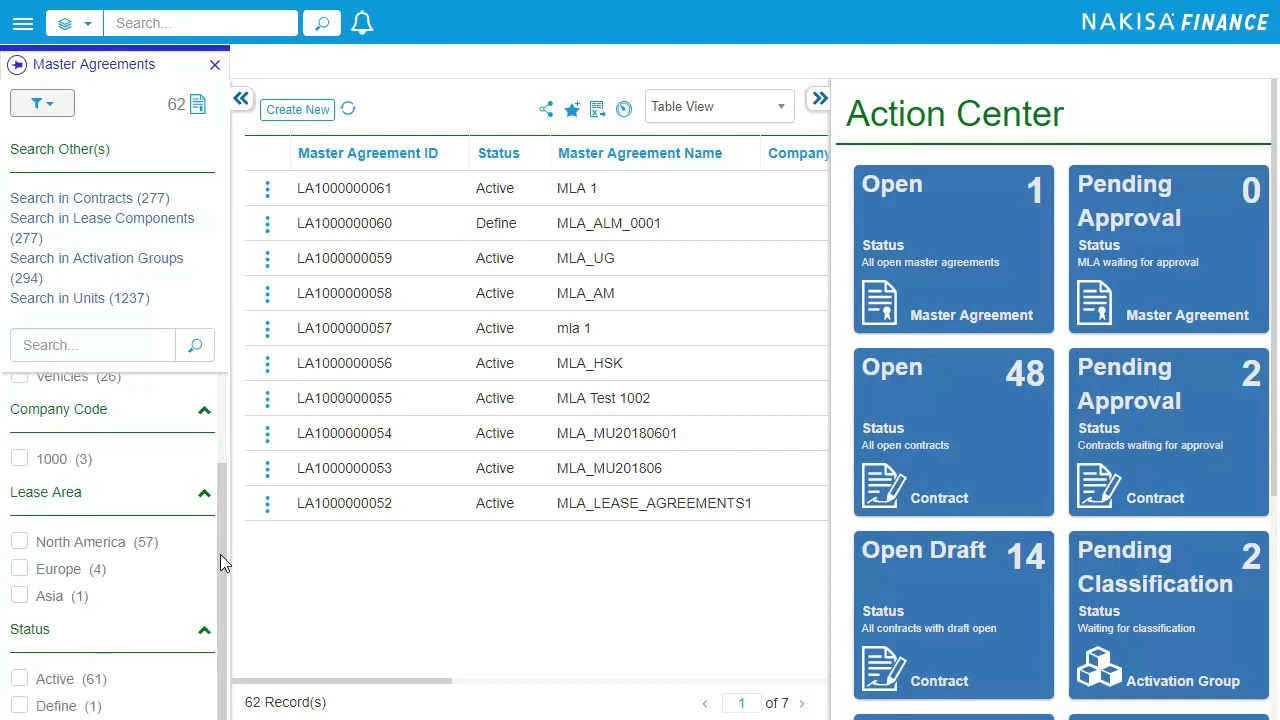
left_click(38, 680)
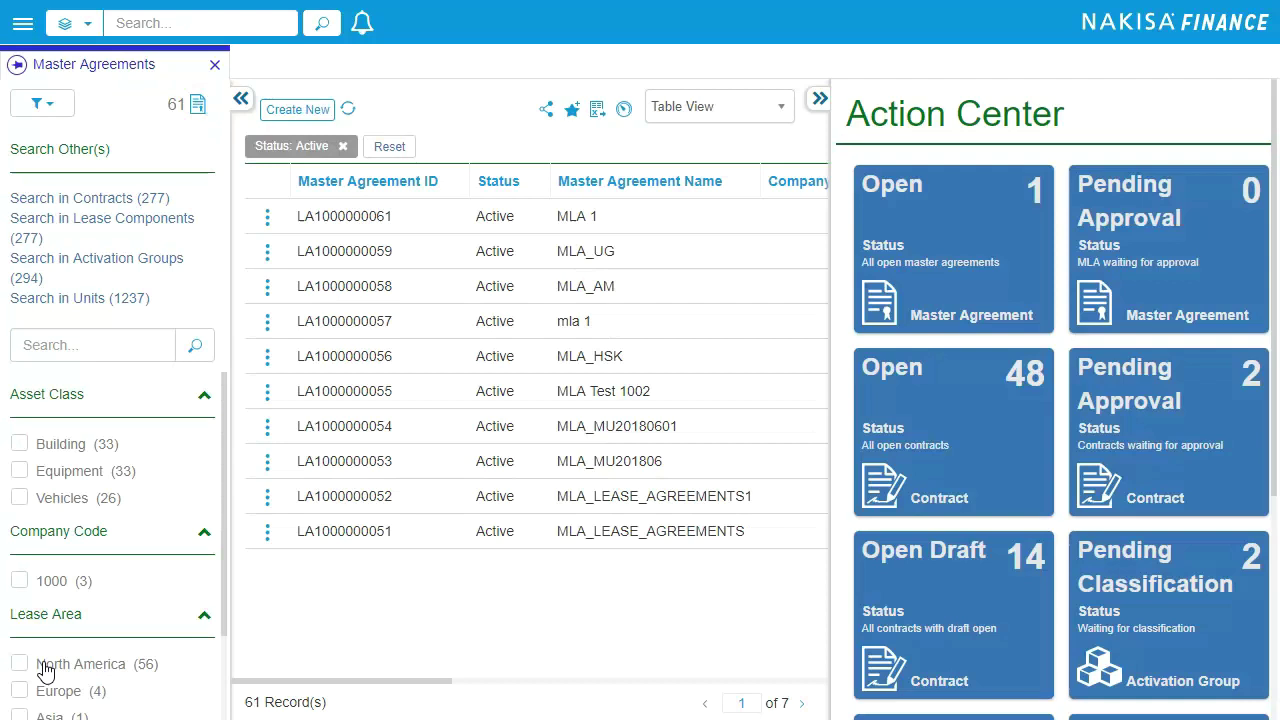
left_click(342, 146)
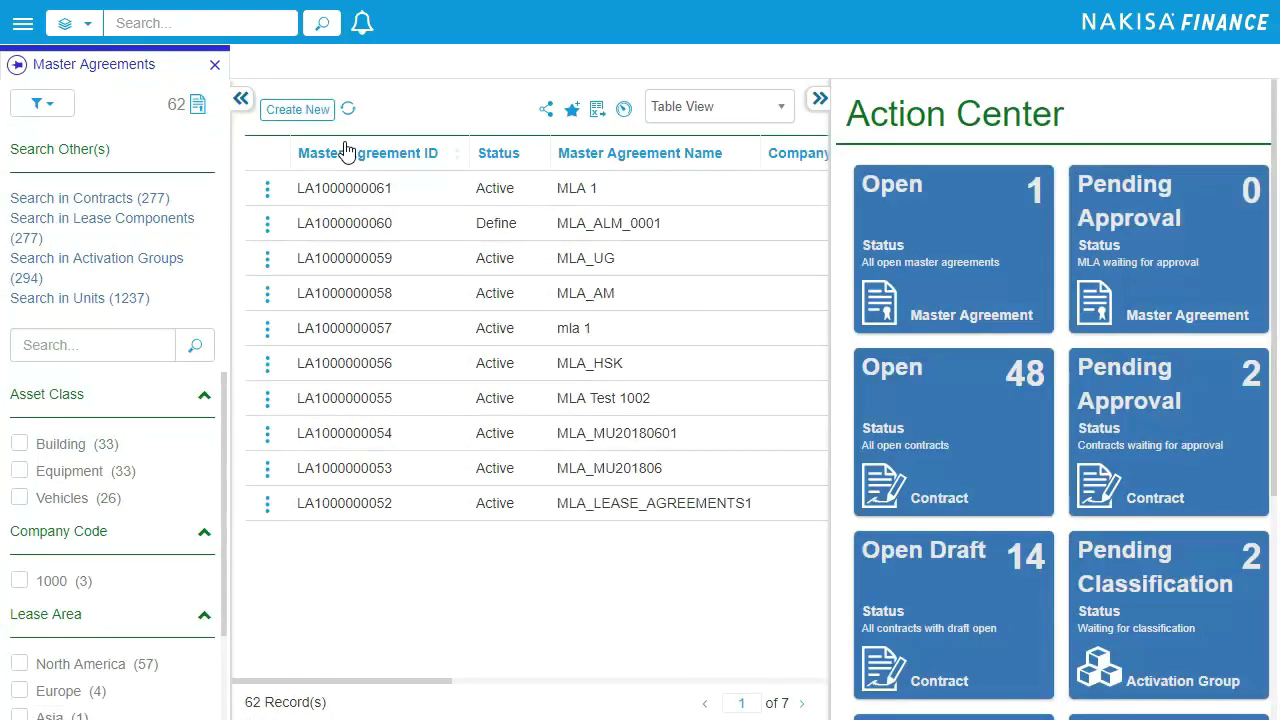
View the actions available for master agreement MLA 1 and the list of contracts waiting for approval.
left_click(268, 190)
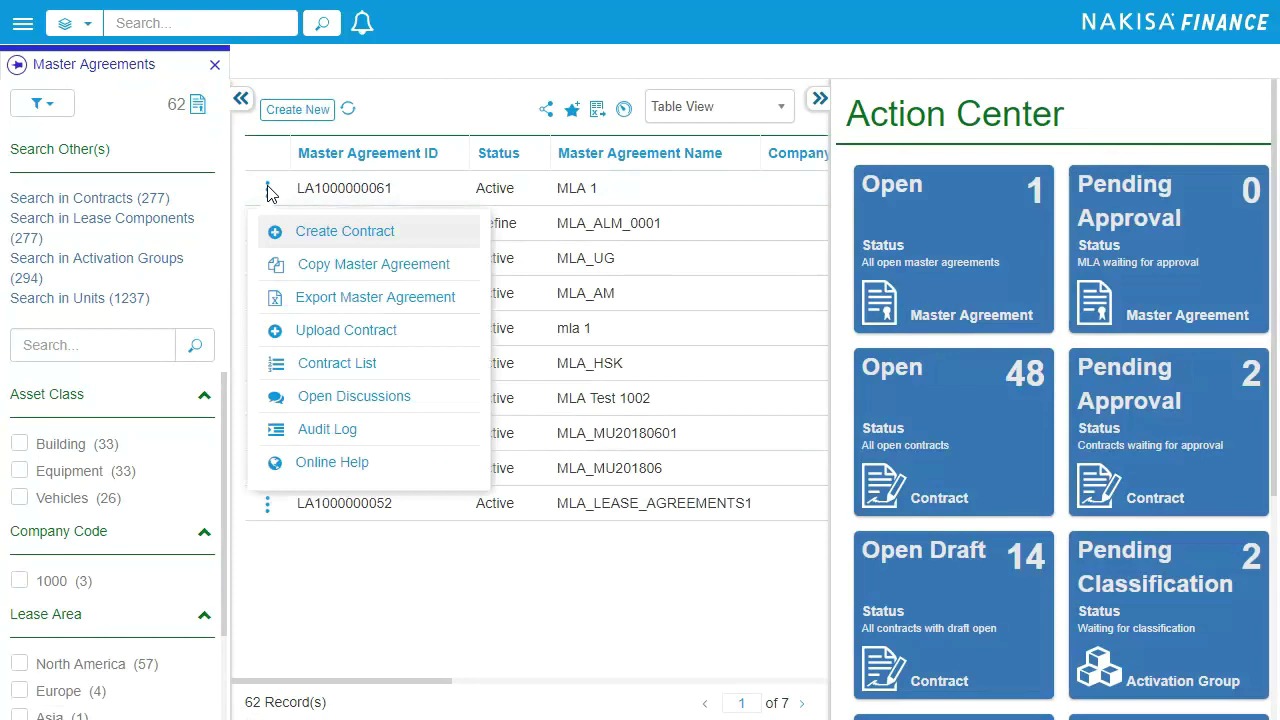
left_click(268, 190)
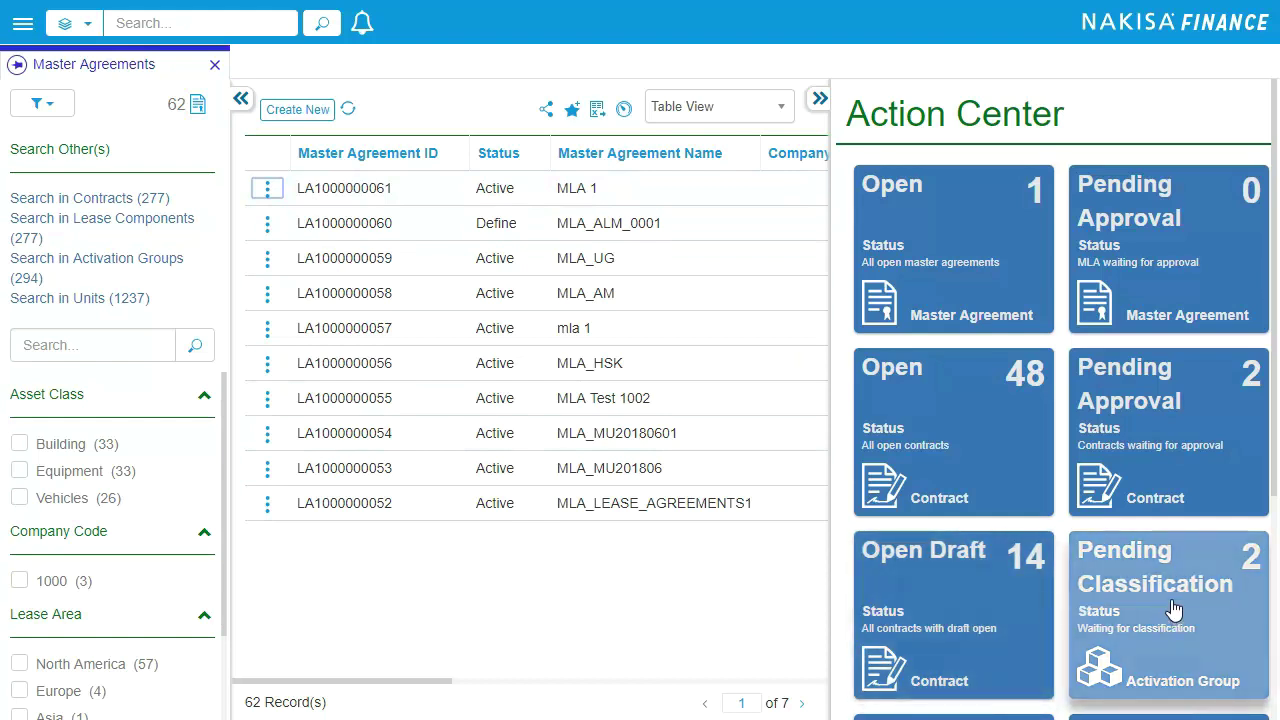
left_click(1146, 433)
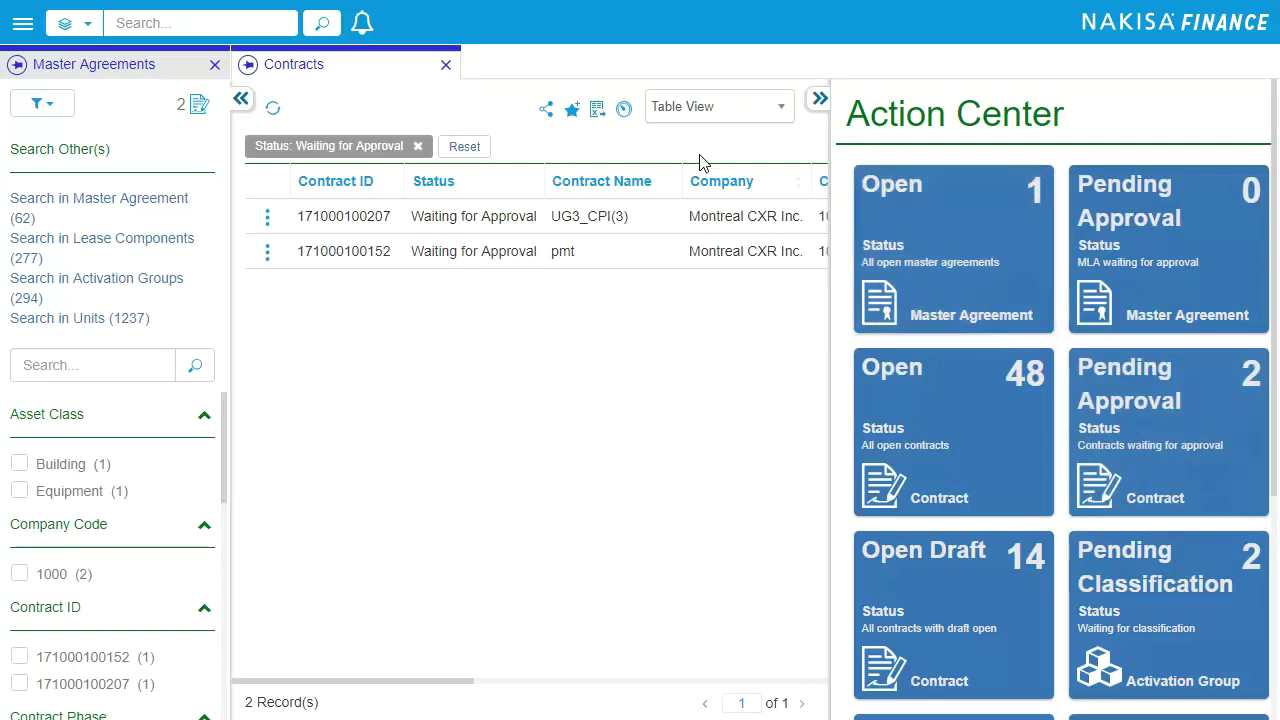
left_click(446, 68)
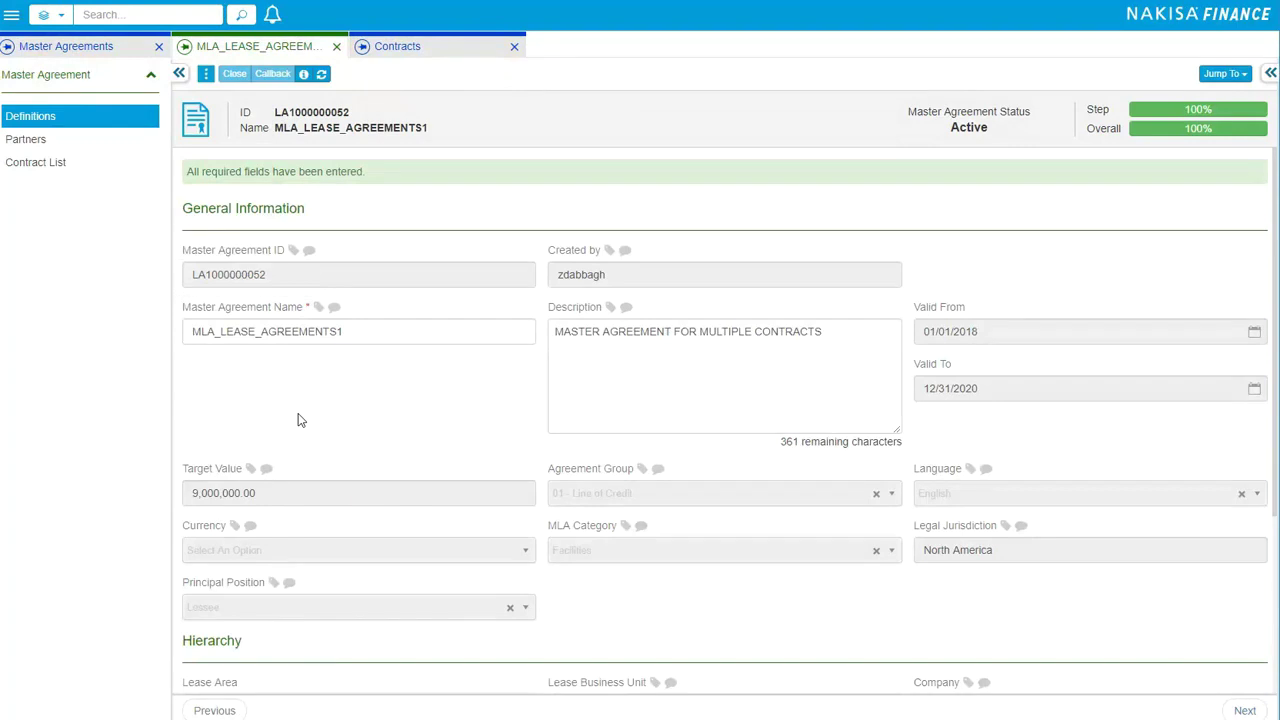
Review the definitions of MLA_LEASE_AGREEMENTS1 and view its attached document UWI2015_Master Lease.pdf beside them.
scroll(297, 420, "down", 5)
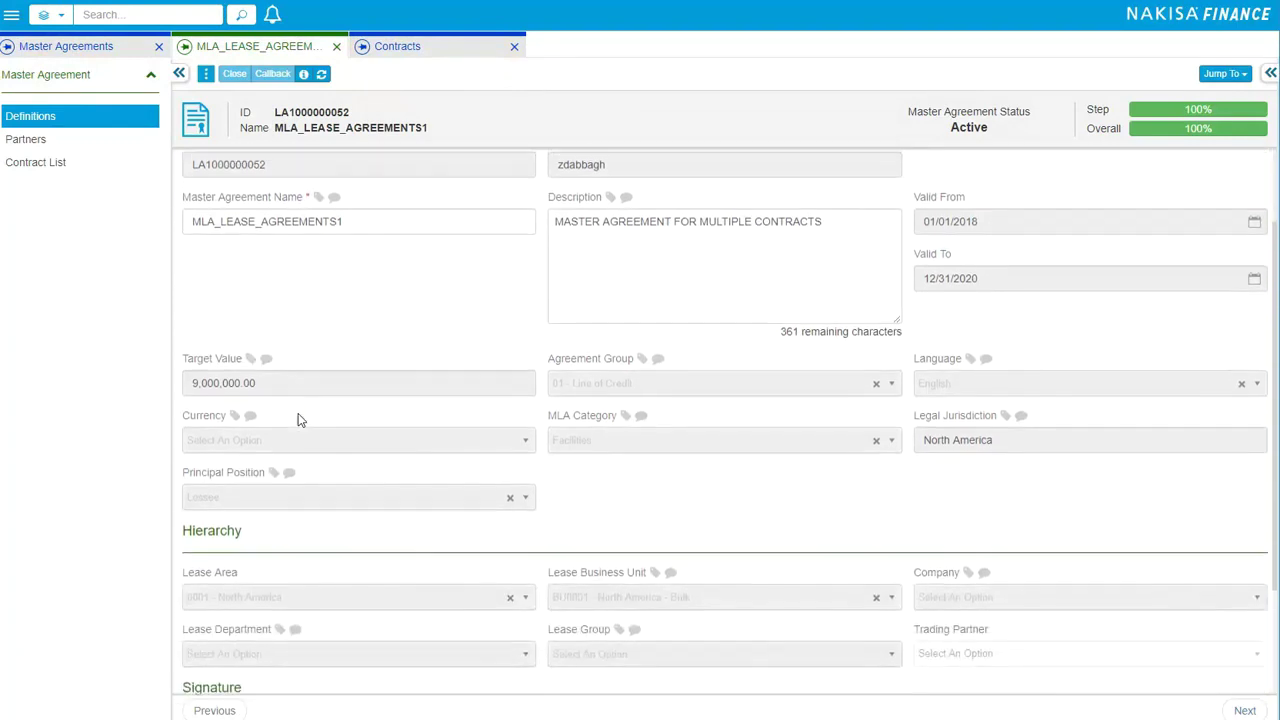
scroll(297, 420, "down", 1)
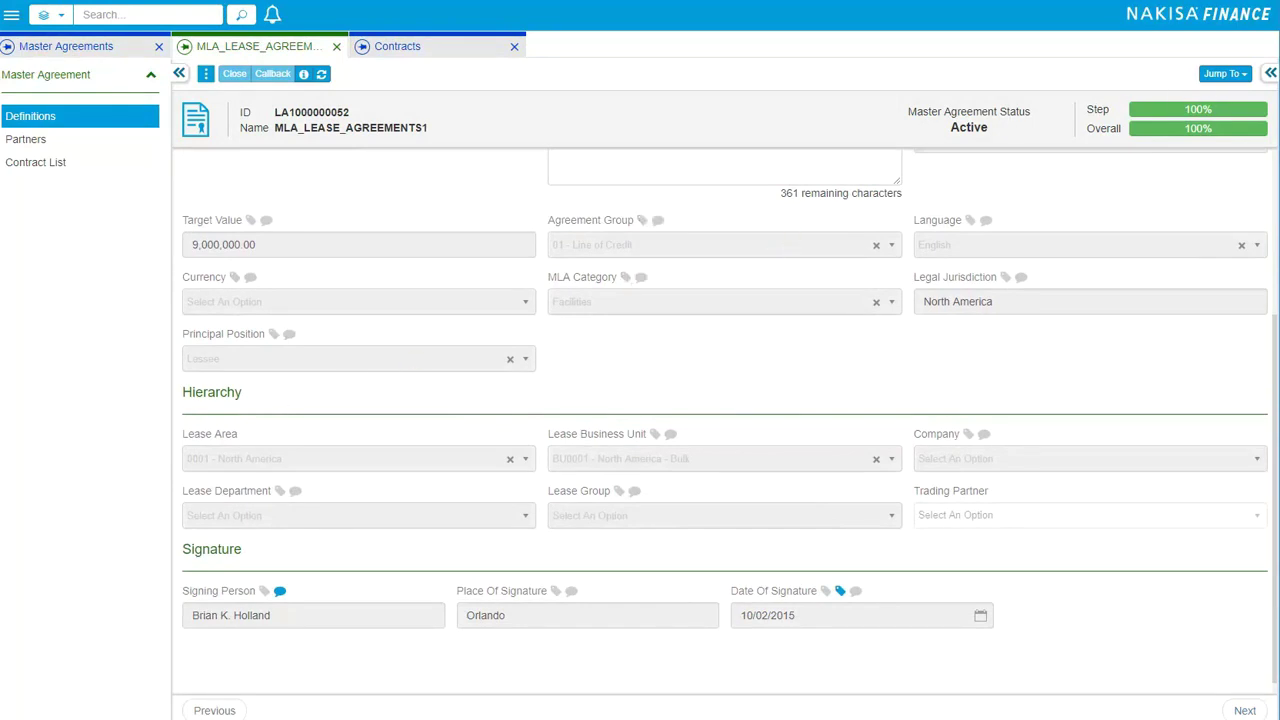
left_click(1270, 73)
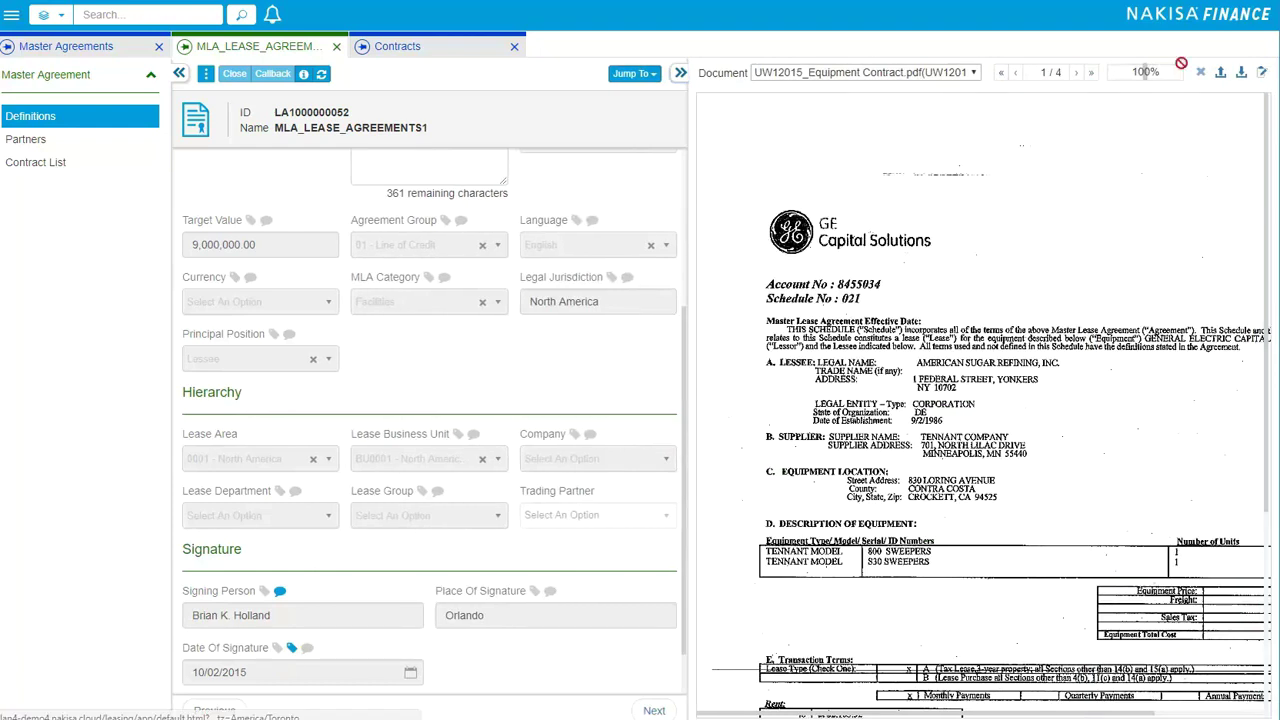
left_click(975, 76)
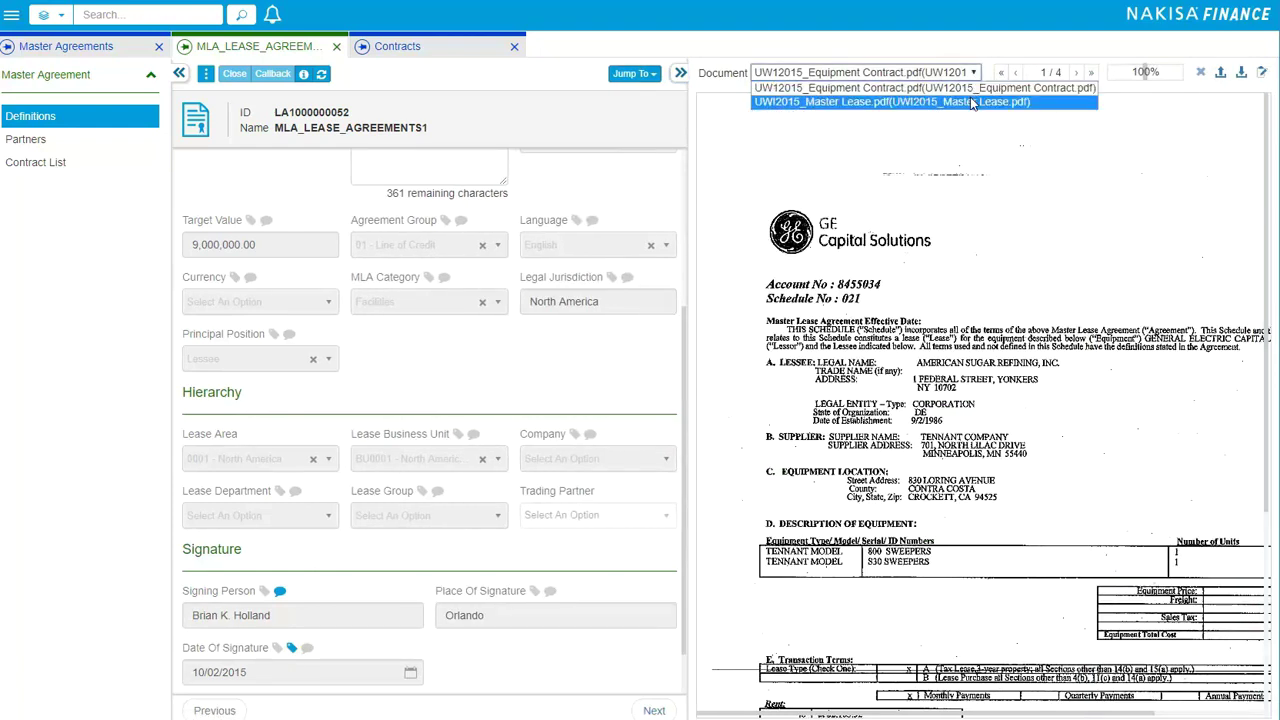
left_click(971, 101)
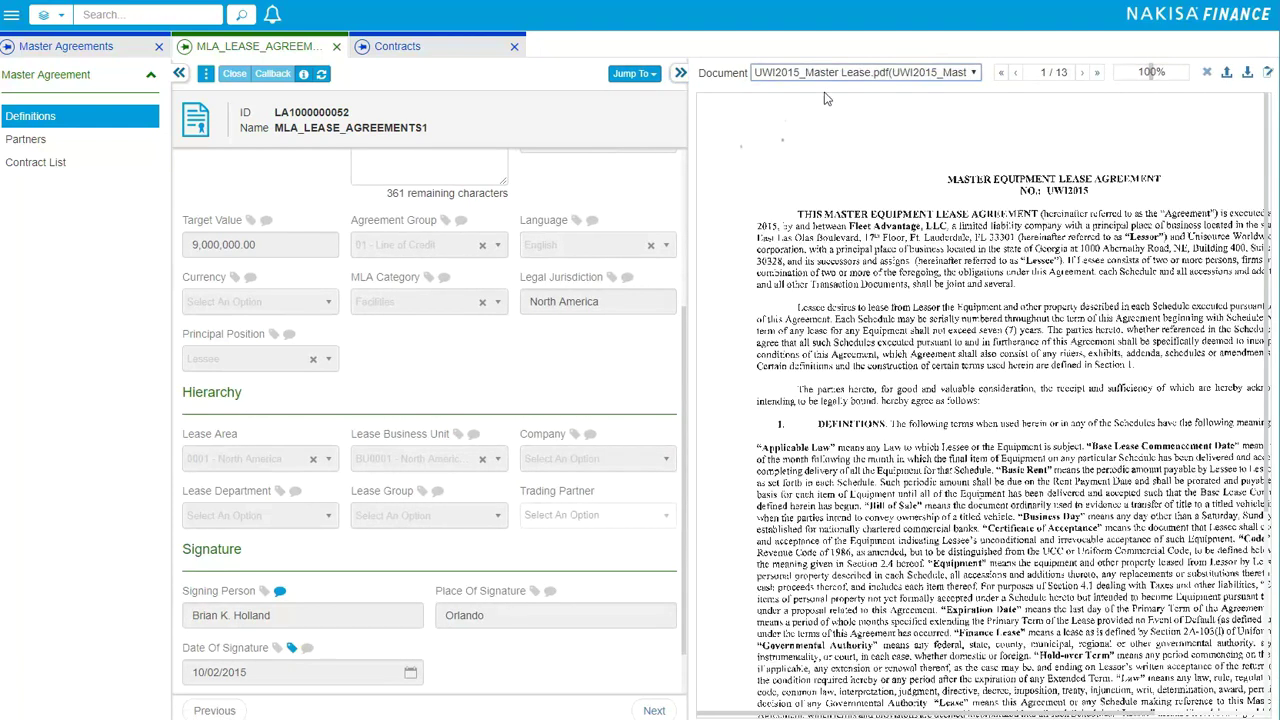
left_click(680, 75)
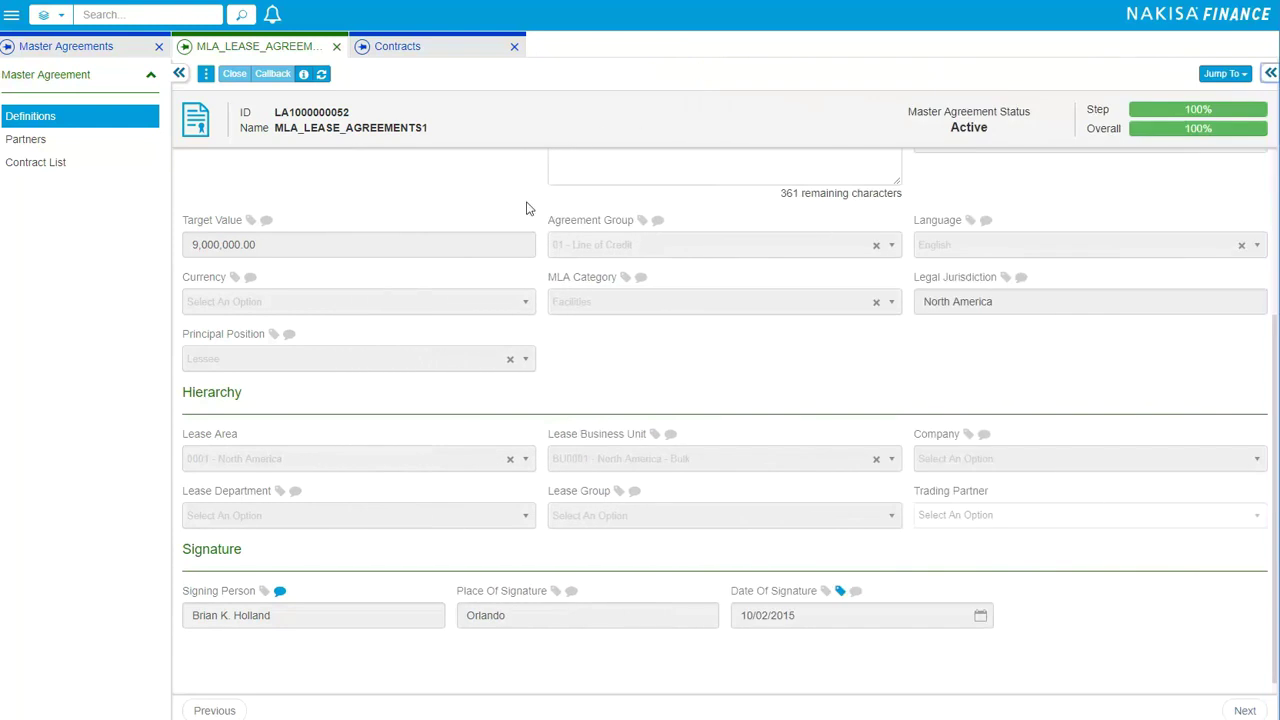
View the document tagged to the Date of Signature, and open and submit the comment on the Signing Person.
scroll(529, 208, "down", 1)
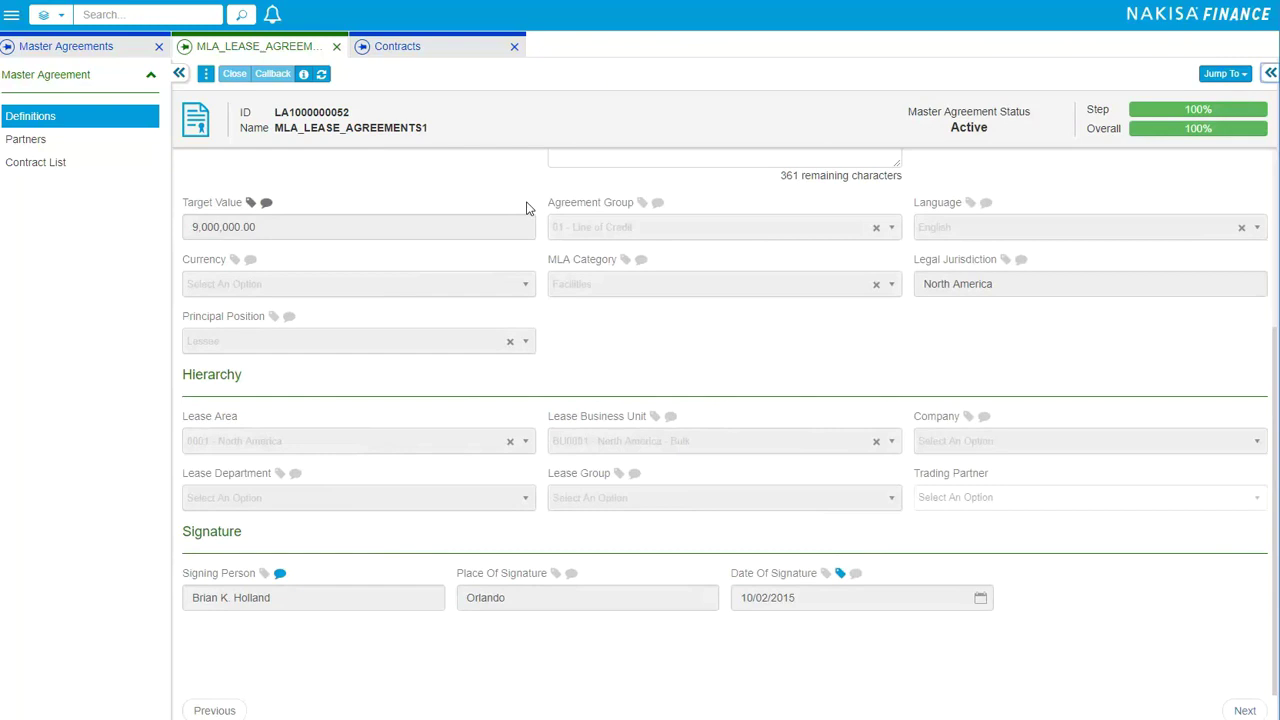
left_click(840, 576)
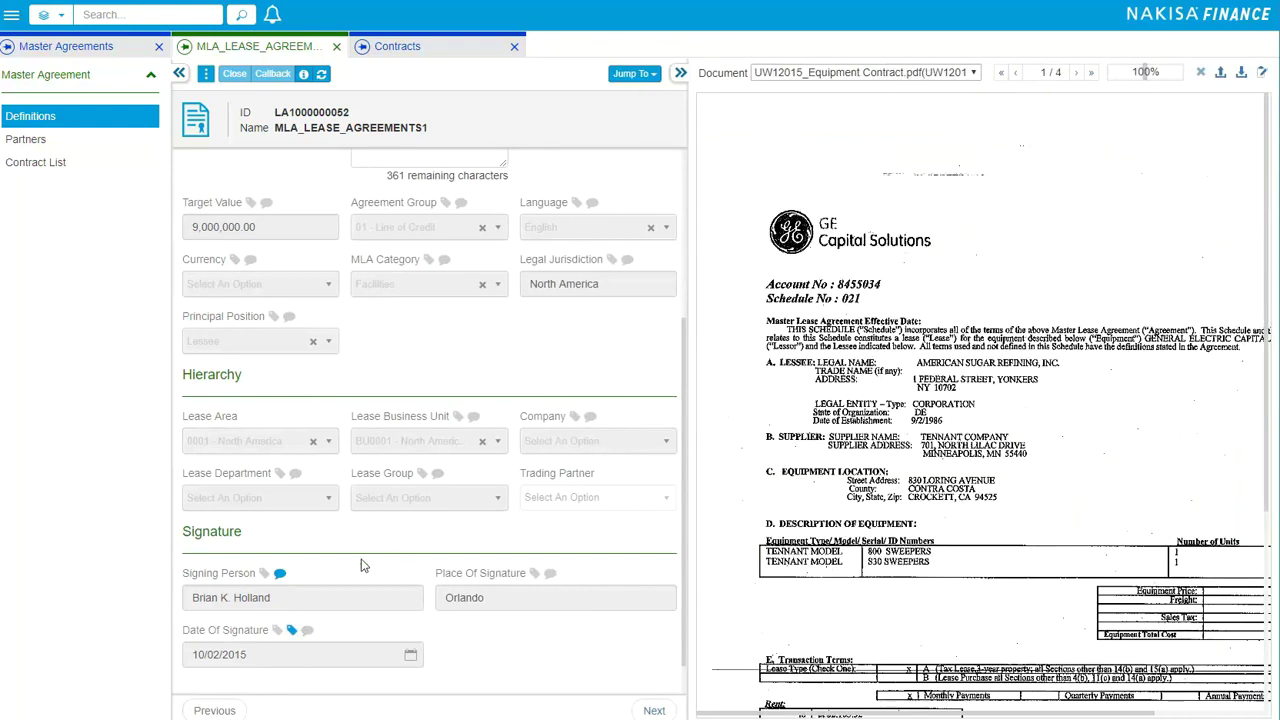
left_click(281, 575)
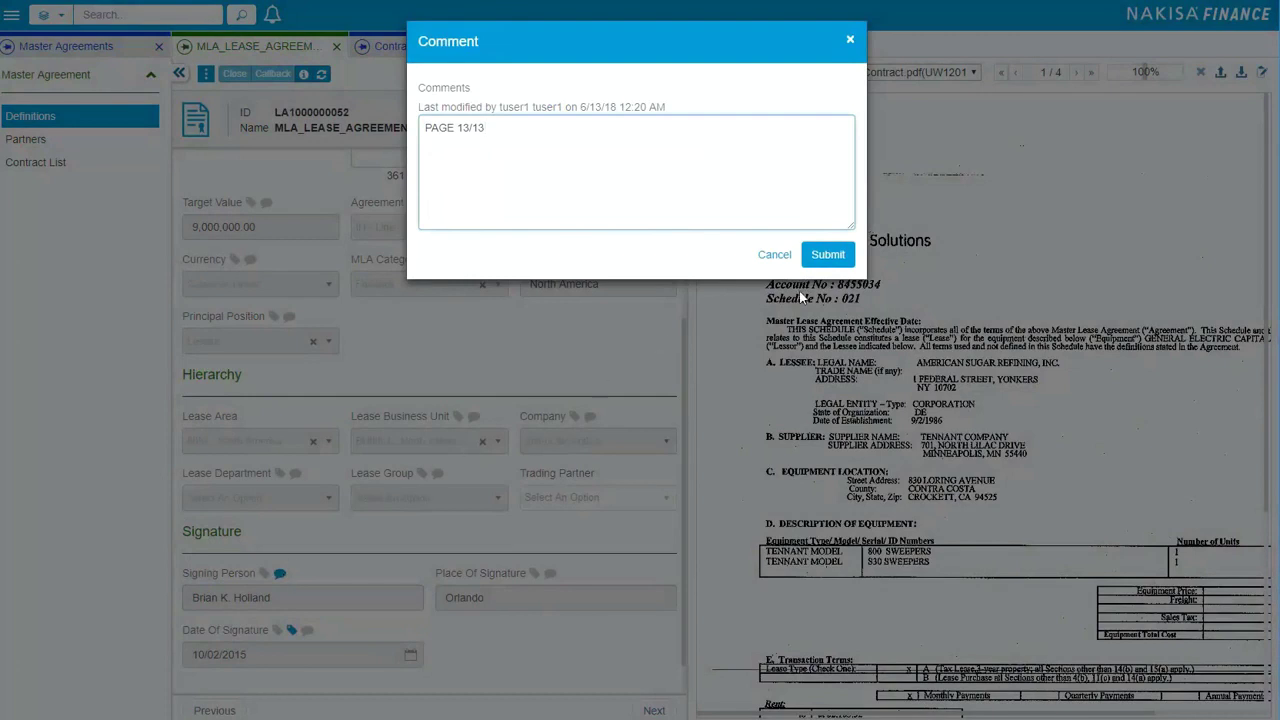
left_click(828, 256)
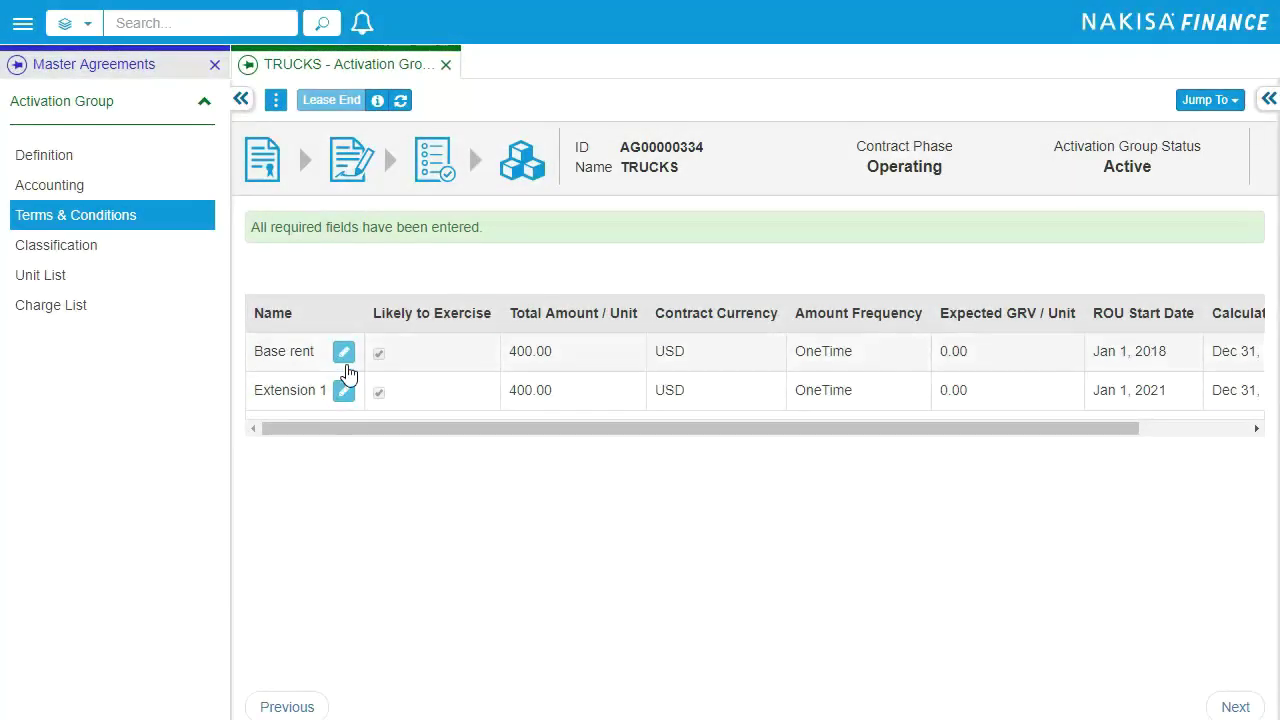
Examine the details of the Base rent and Extension 1 terms in the TRUCKS activation group.
left_click(344, 355)
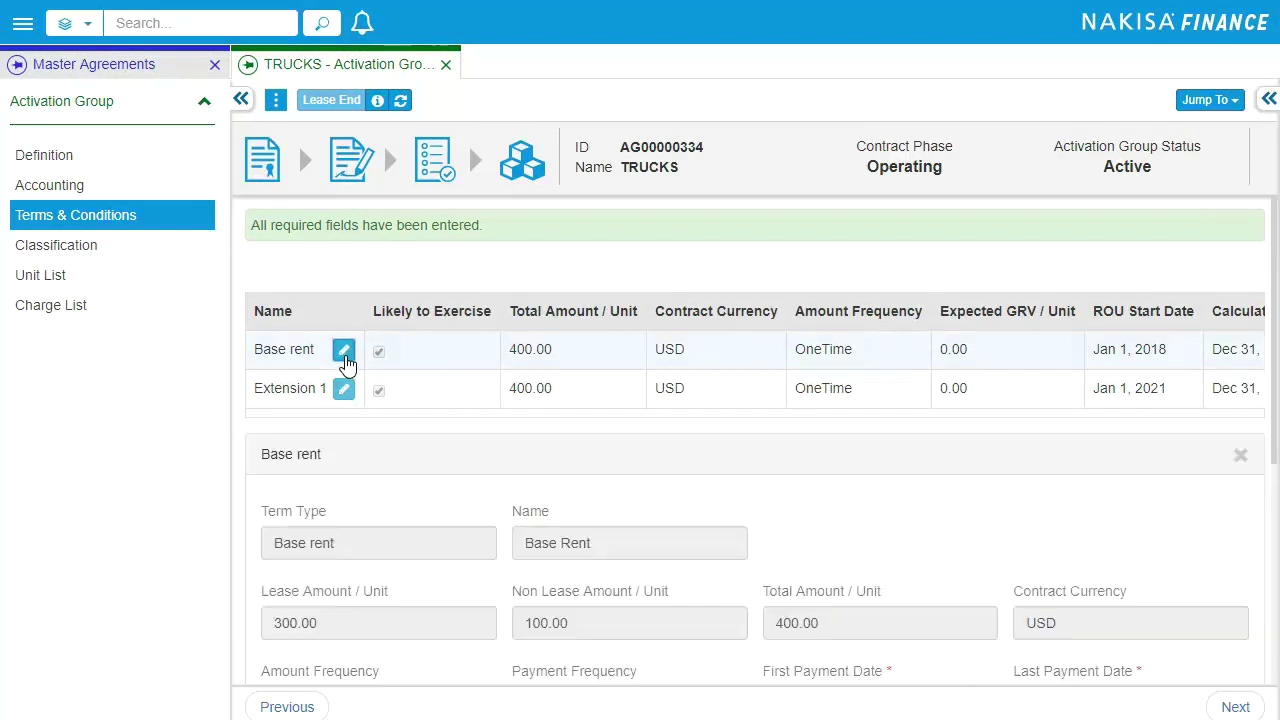
scroll(433, 448, "down", 2)
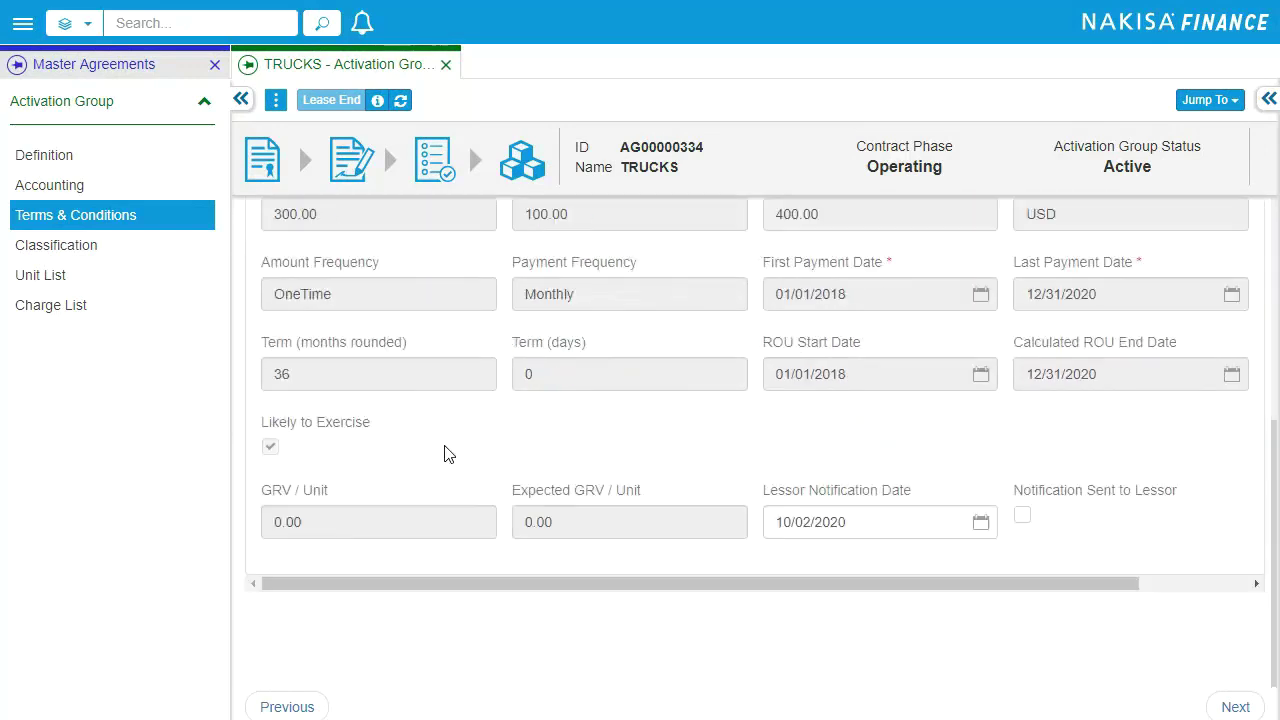
scroll(446, 455, "up", 2)
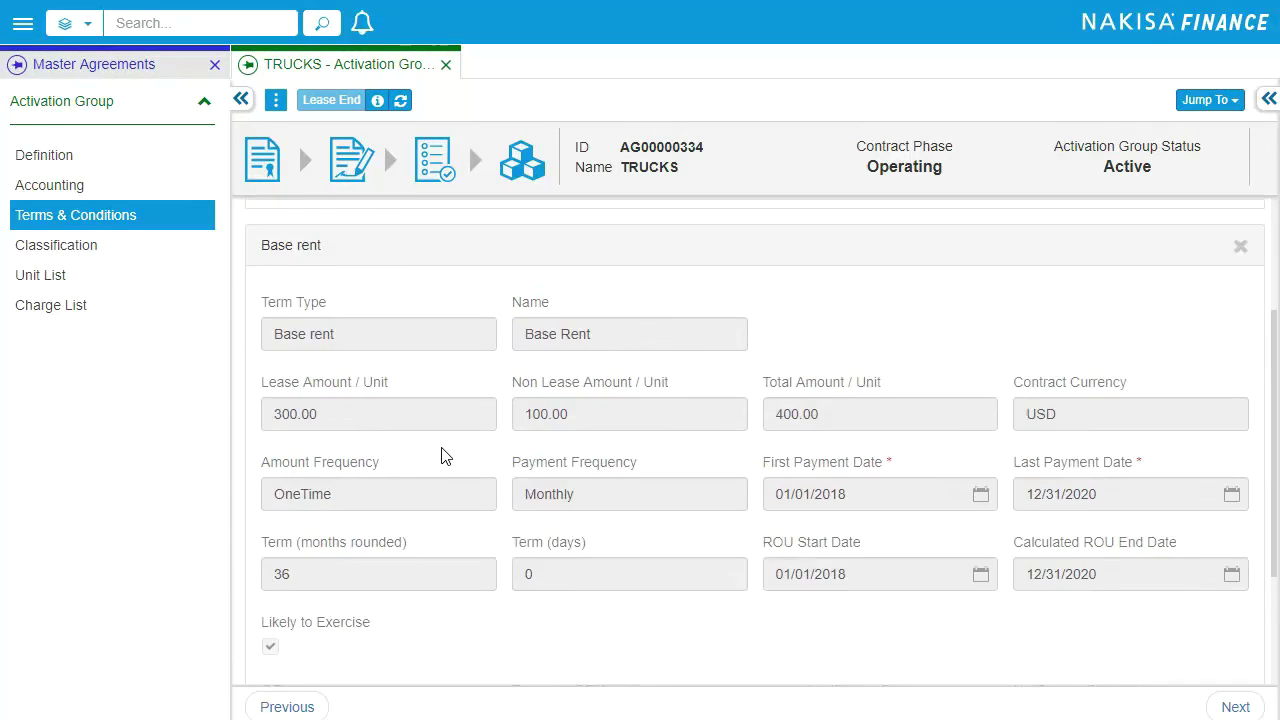
scroll(446, 455, "up", 2)
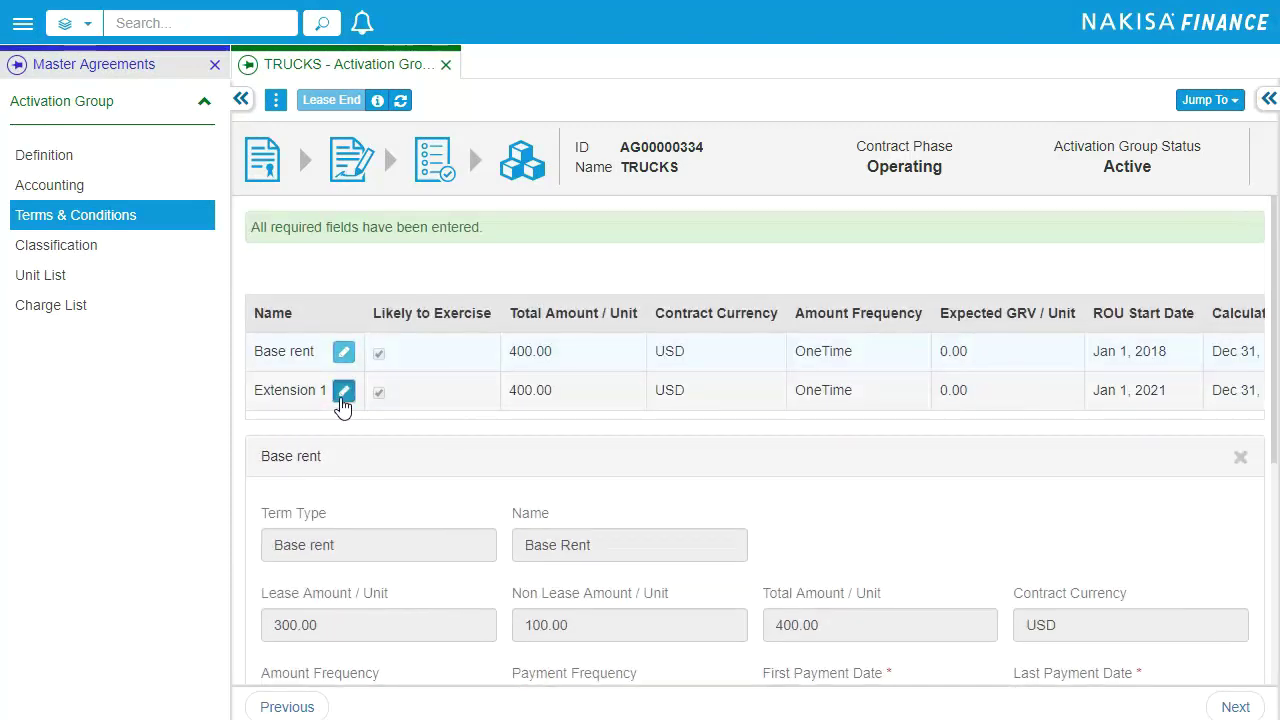
left_click(343, 395)
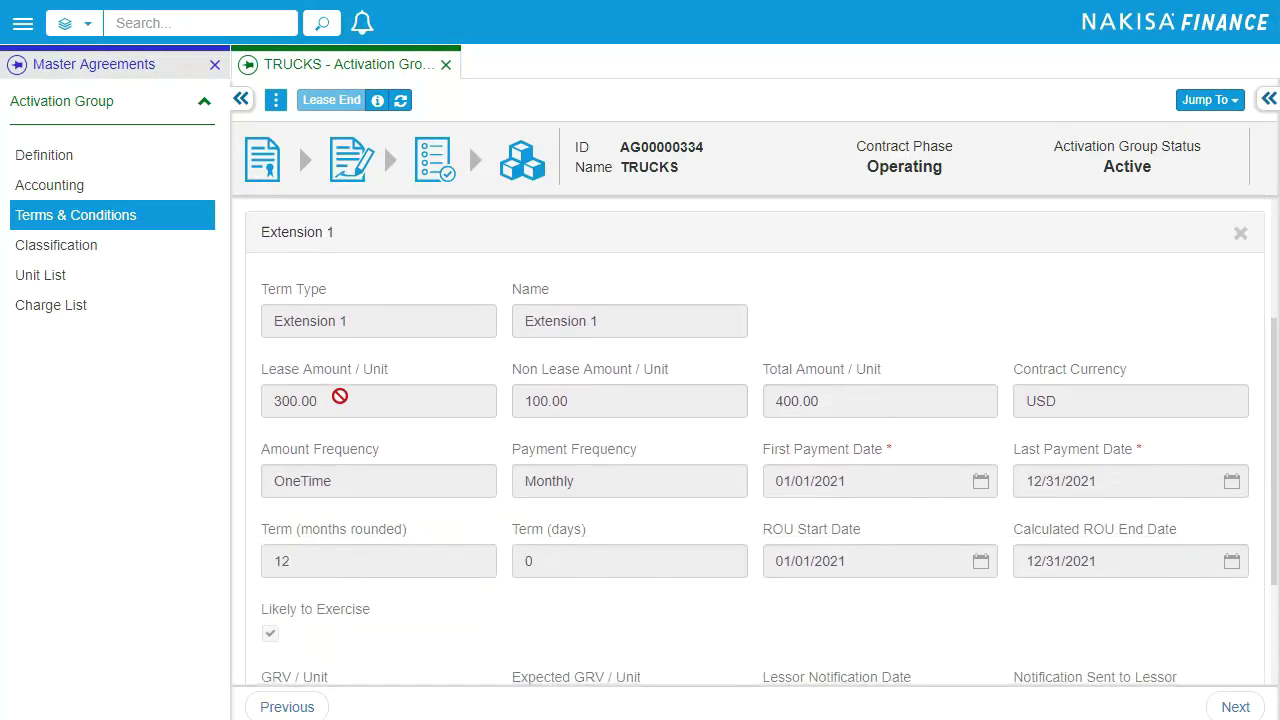
Examine the classification details and summary of the TRUCKS activation group.
left_click(166, 259)
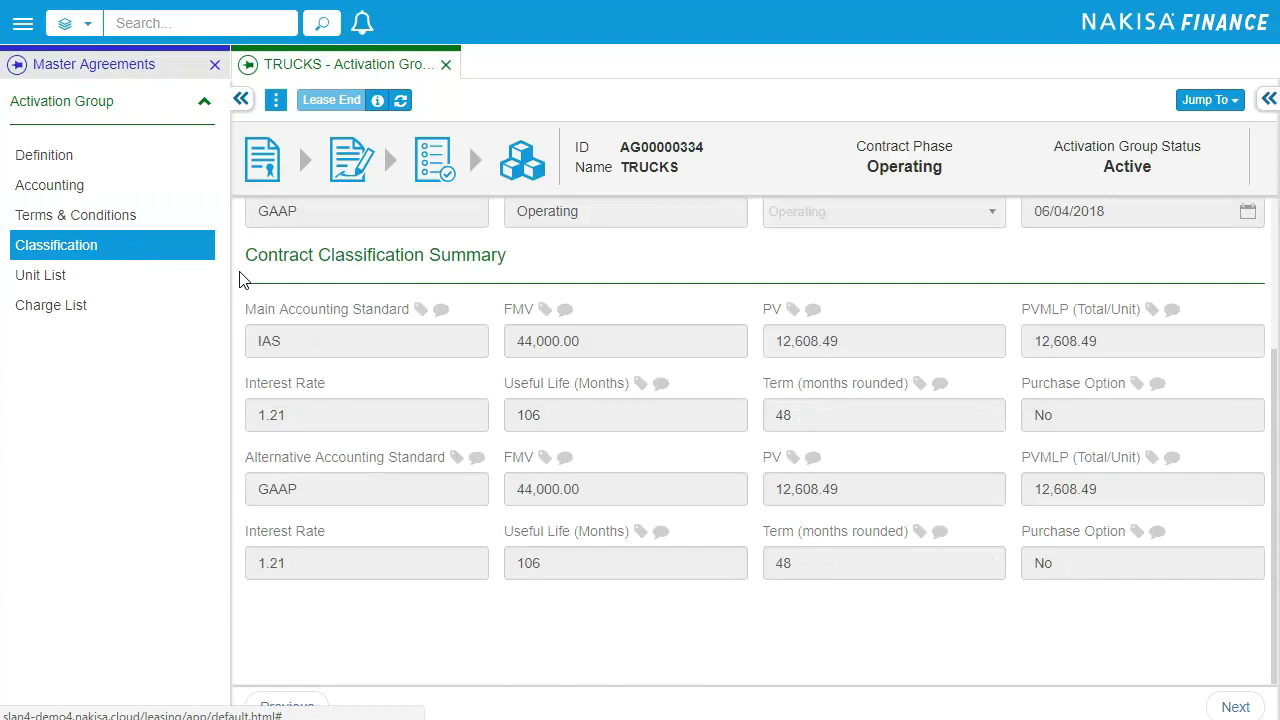
scroll(243, 289, "up", 1)
scroll(243, 289, "up", 1)
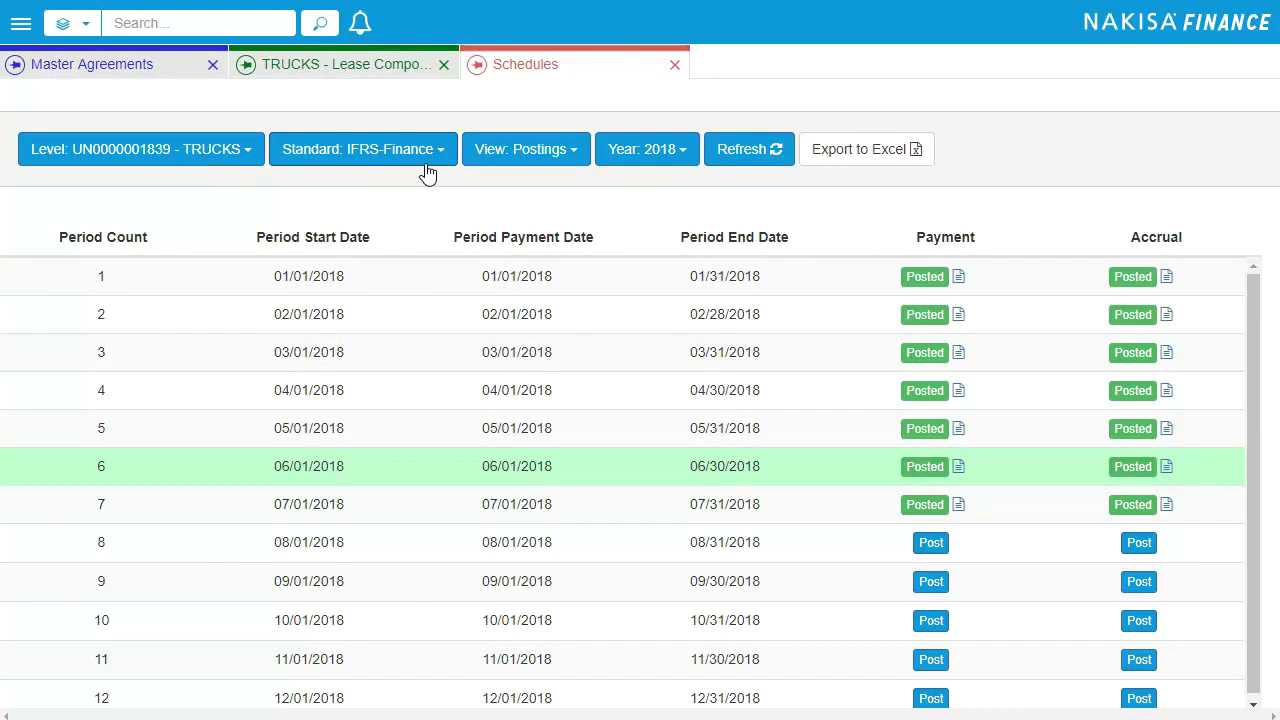
Display the TRUCKS unit schedule in the Total Payments - Accounting view under the USGAAP-Operating standard.
left_click(493, 155)
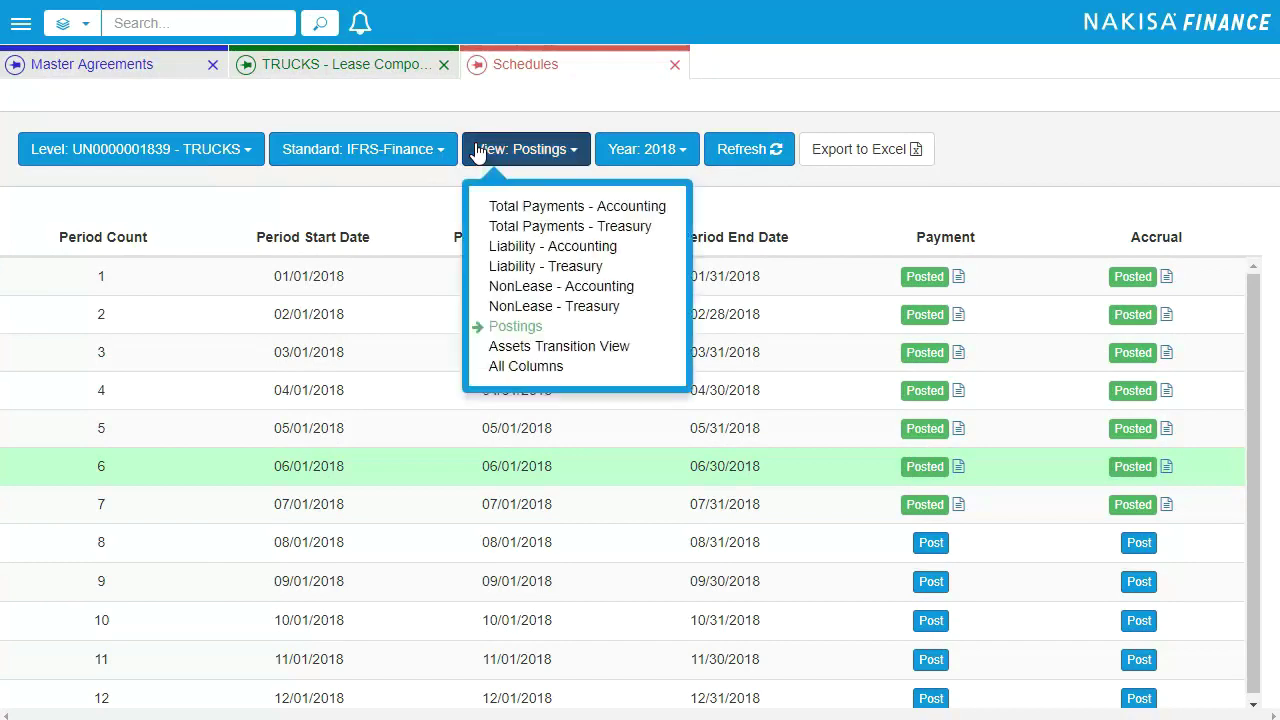
left_click(661, 210)
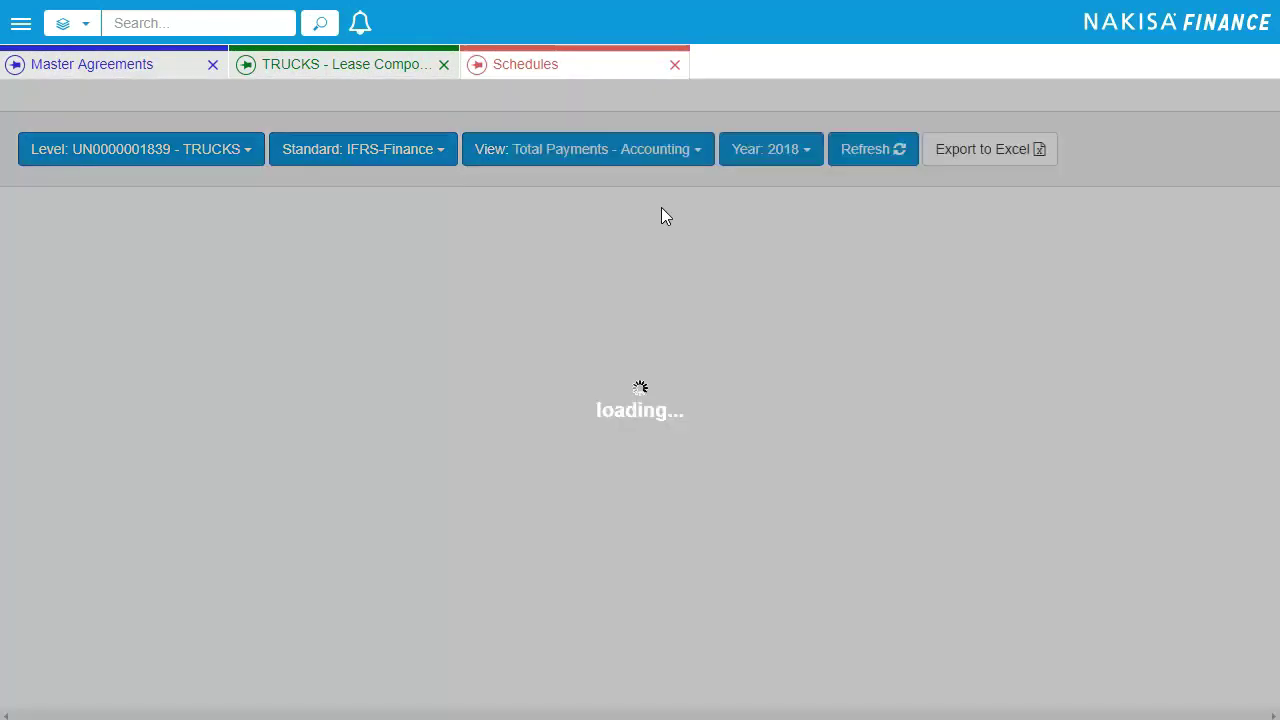
left_click(436, 158)
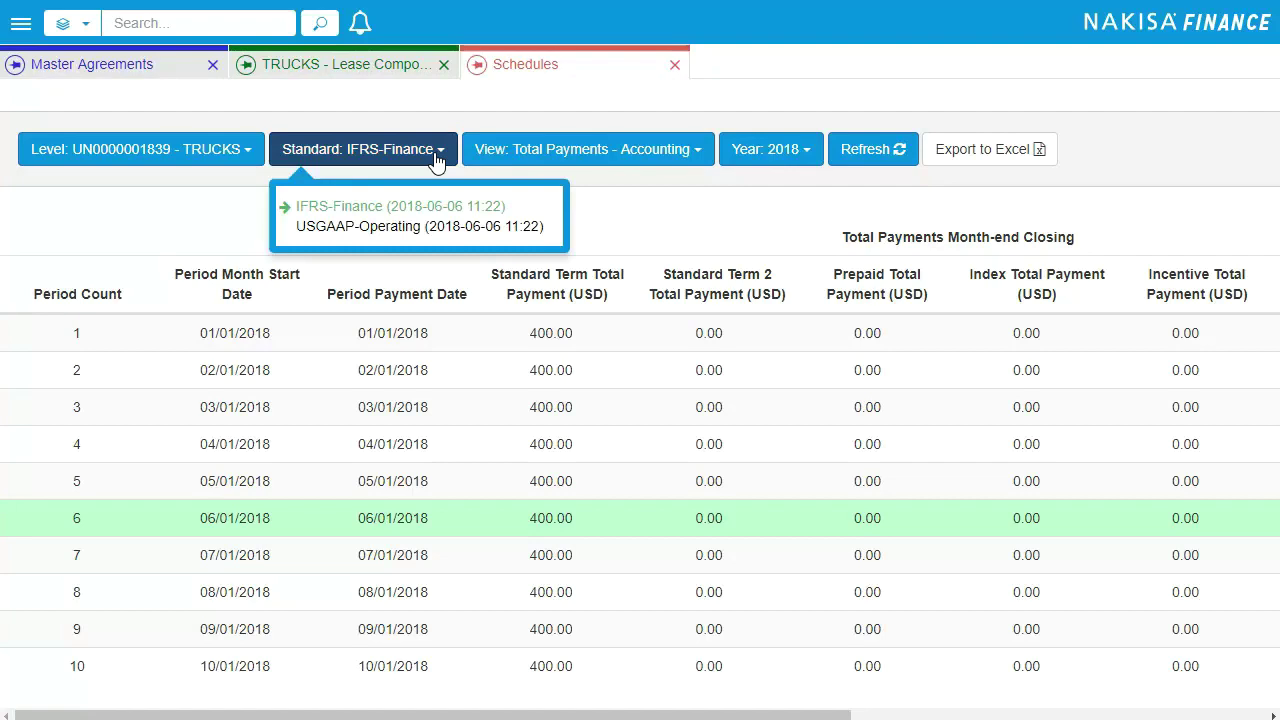
left_click(433, 228)
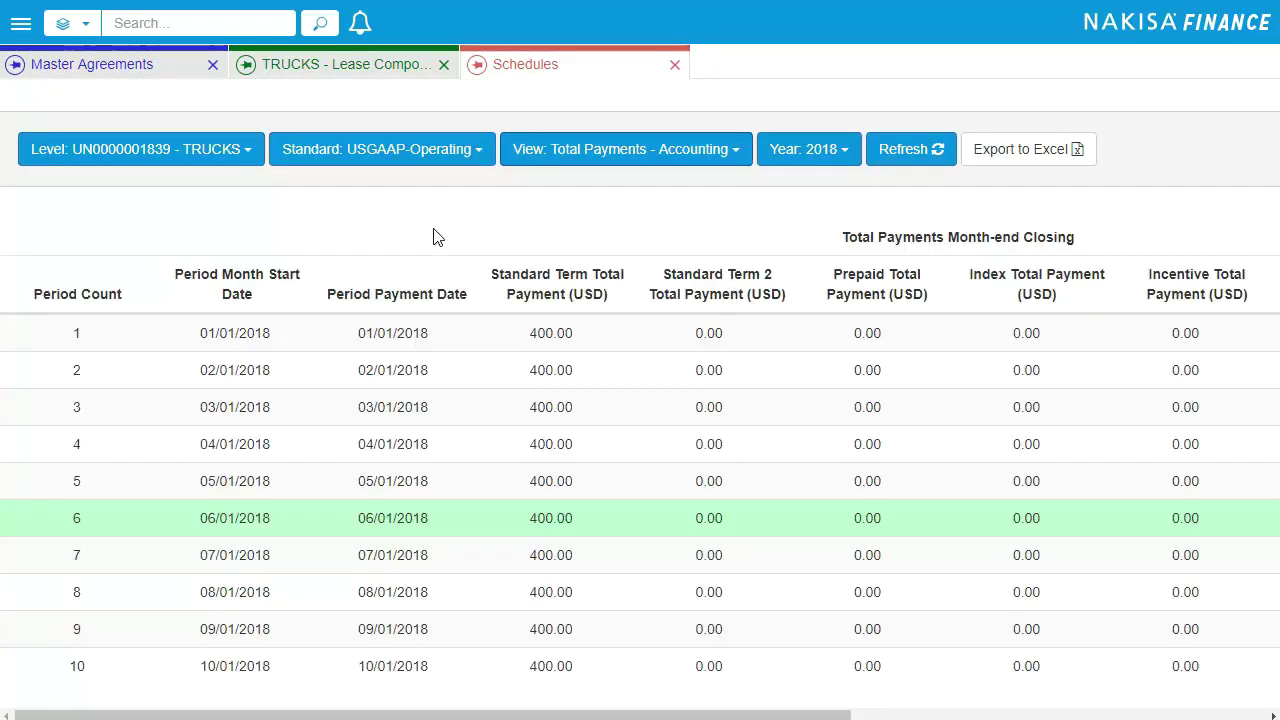
Display all columns of the TRUCKS unit's USGAAP-Operating schedule.
left_click(738, 155)
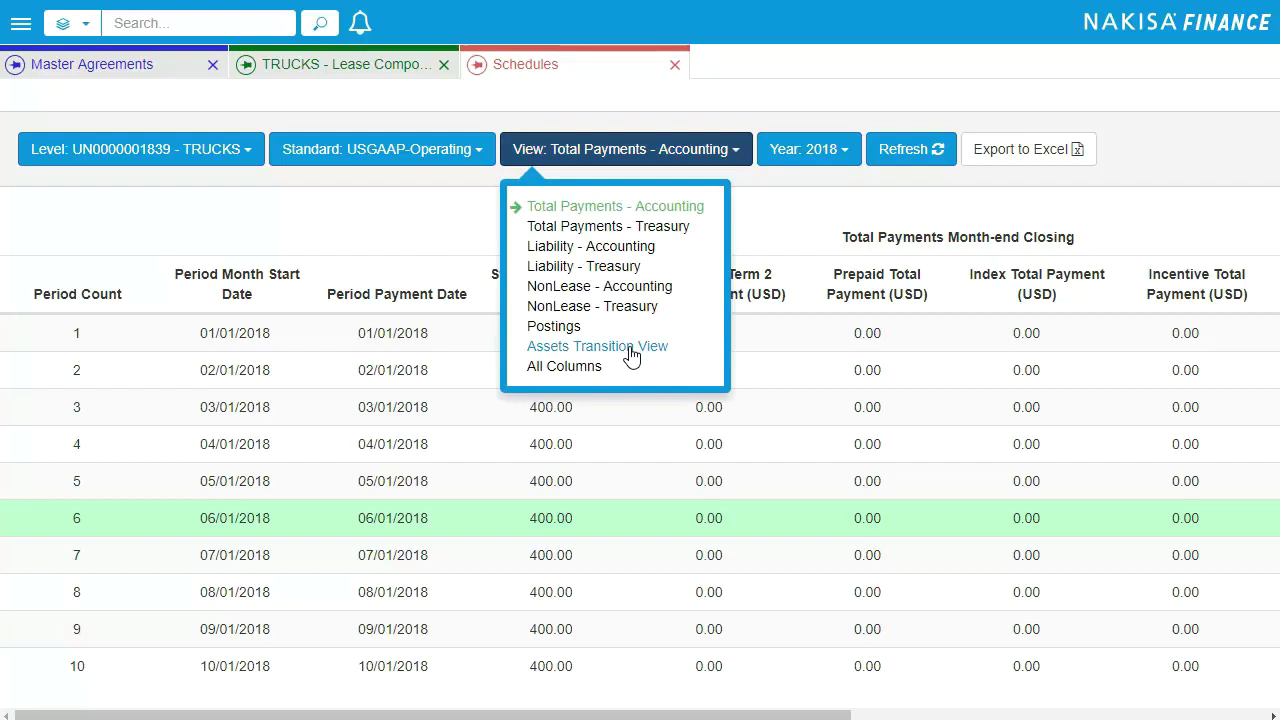
left_click(578, 372)
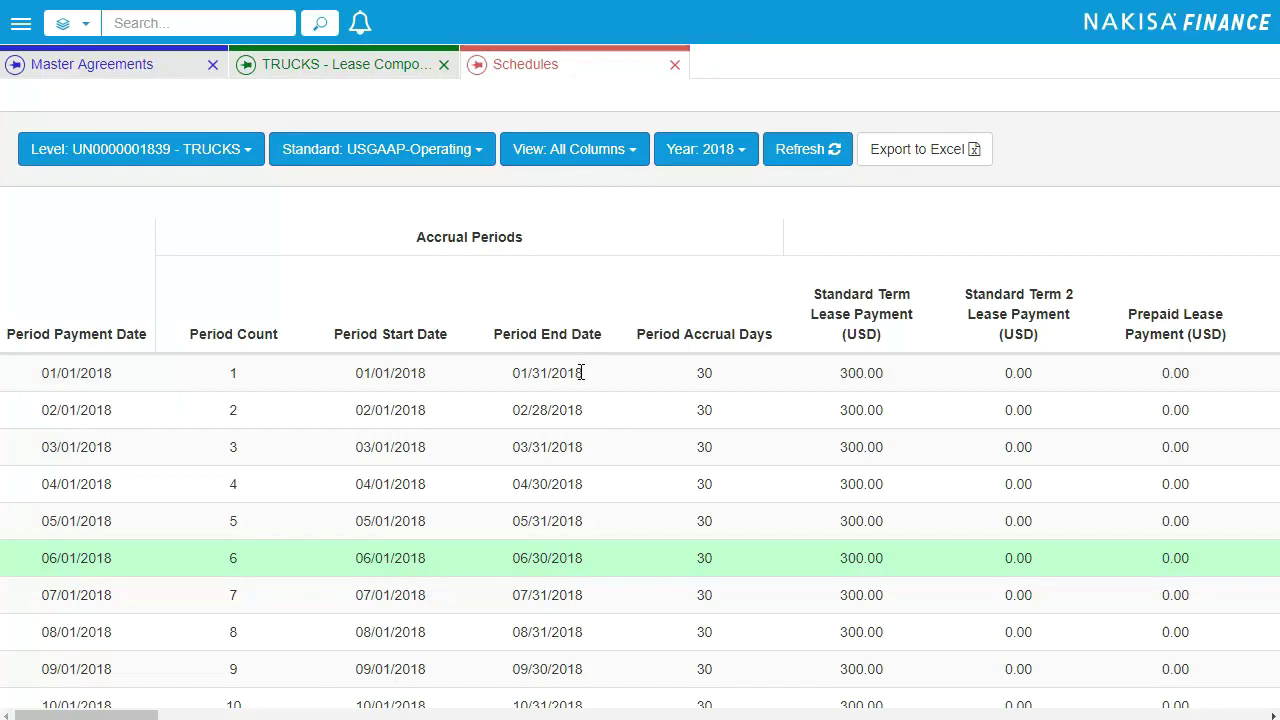
Show the Postings view of the USGAAP-Operating schedule and open the posted payment document for period 6.
left_click(588, 158)
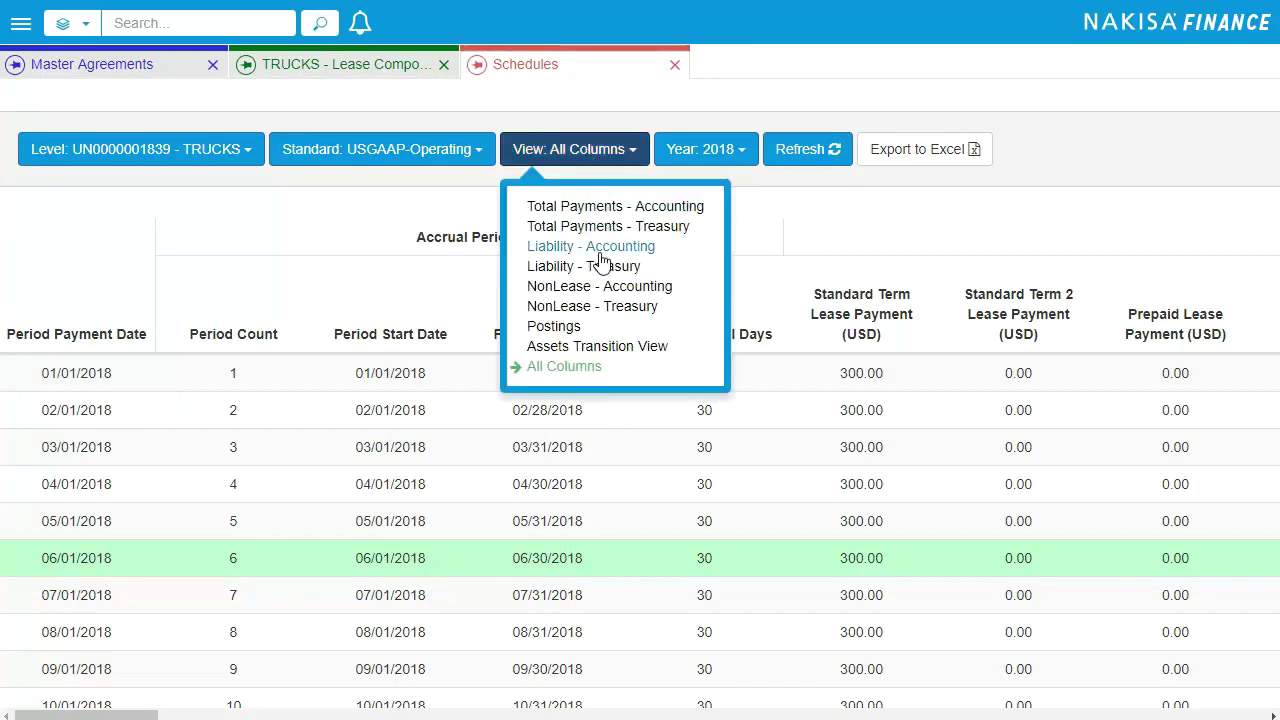
left_click(571, 326)
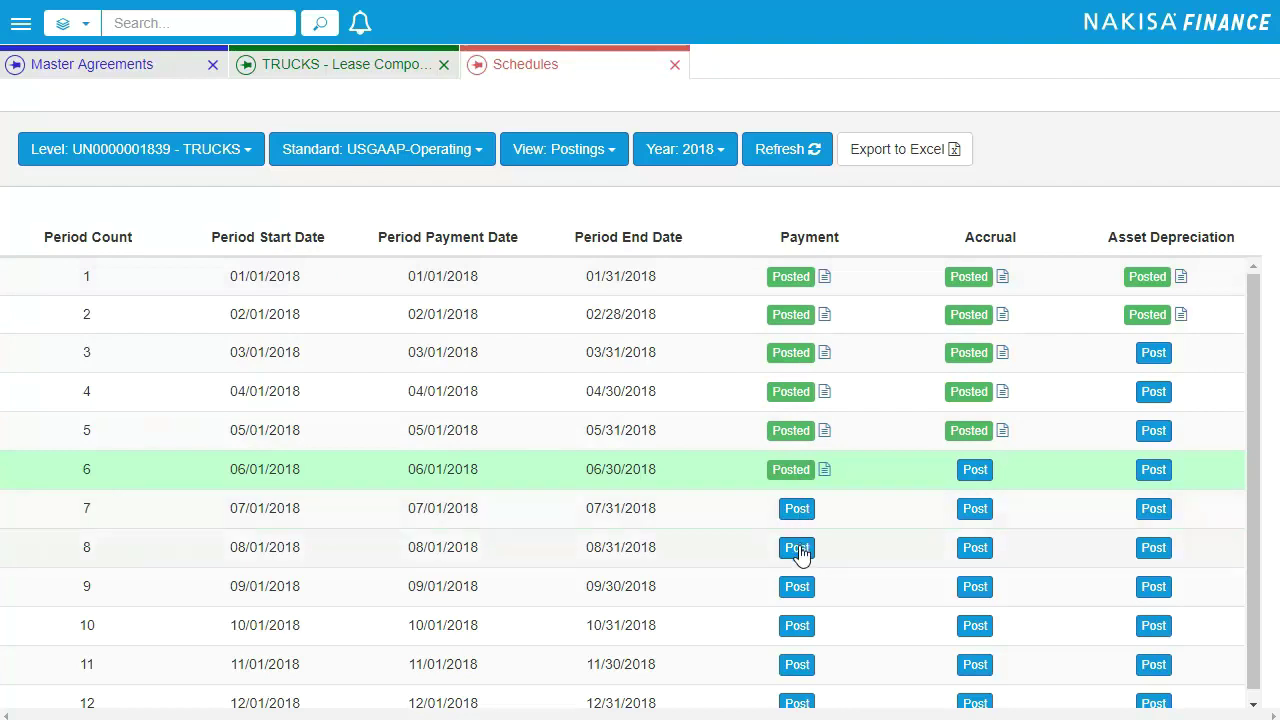
left_click(825, 471)
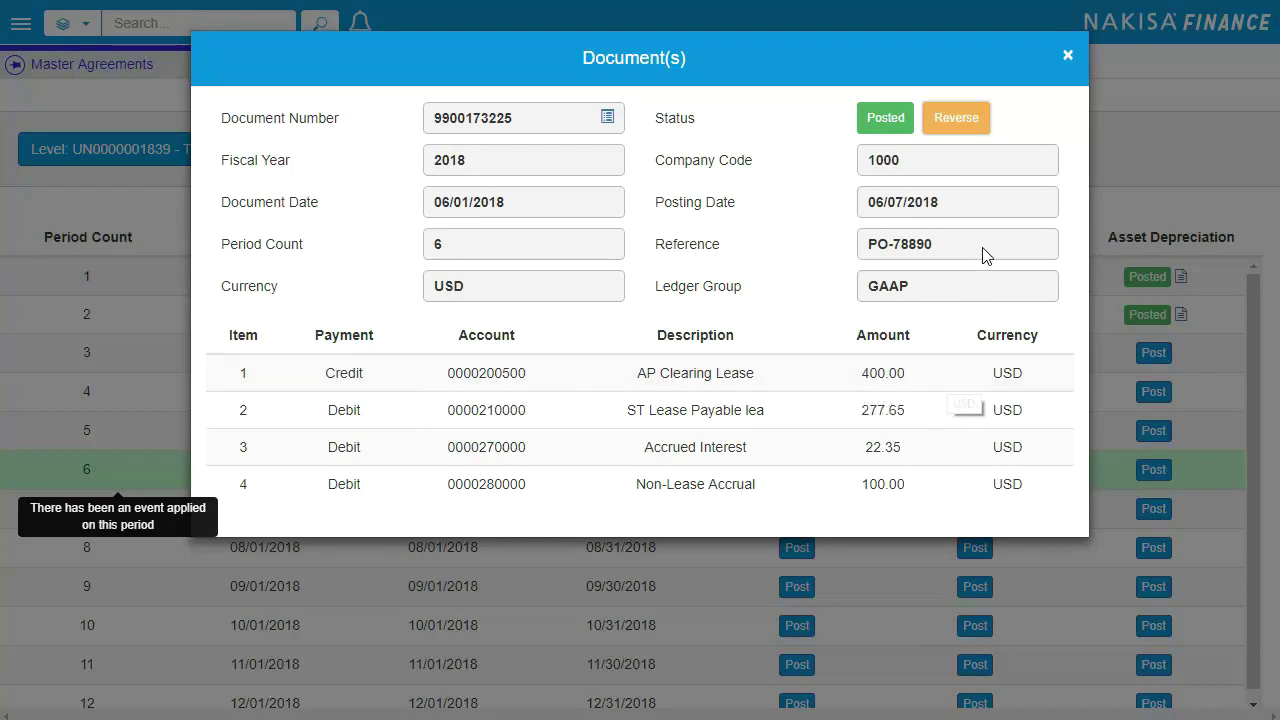
Close the payment document and open a reassessment for the TRUCKS activation group.
left_click(1068, 56)
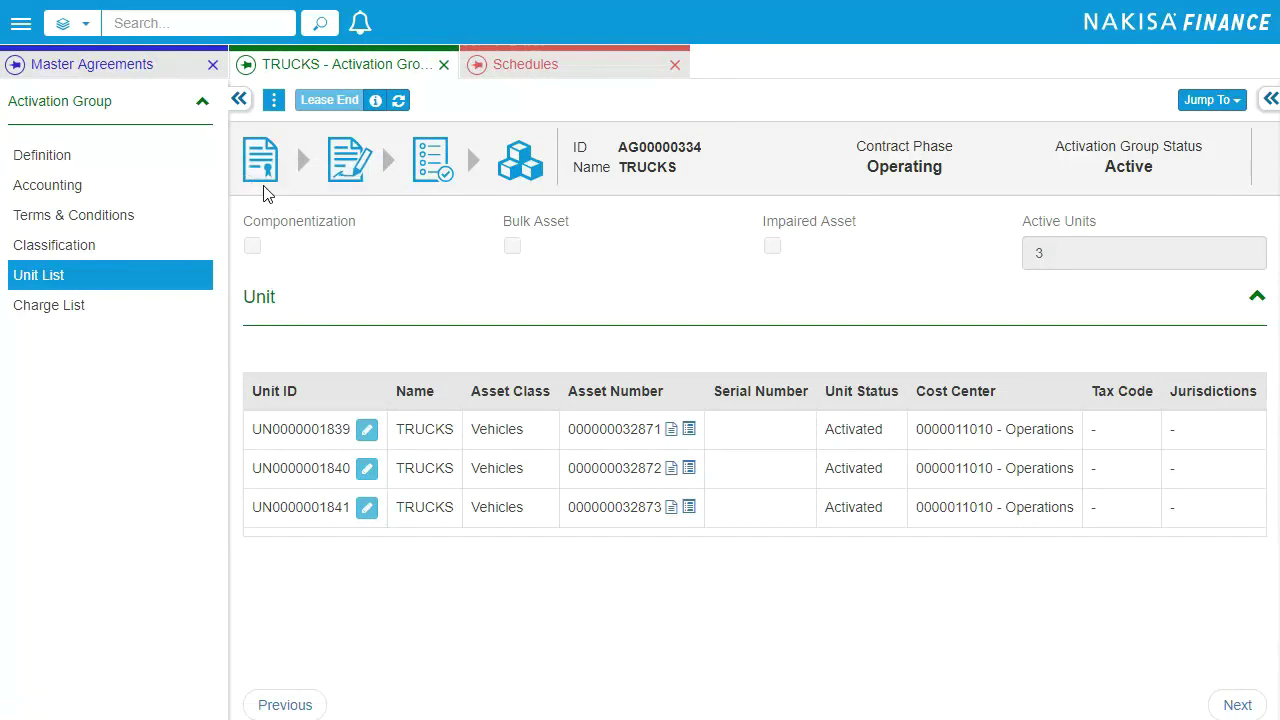
left_click(272, 101)
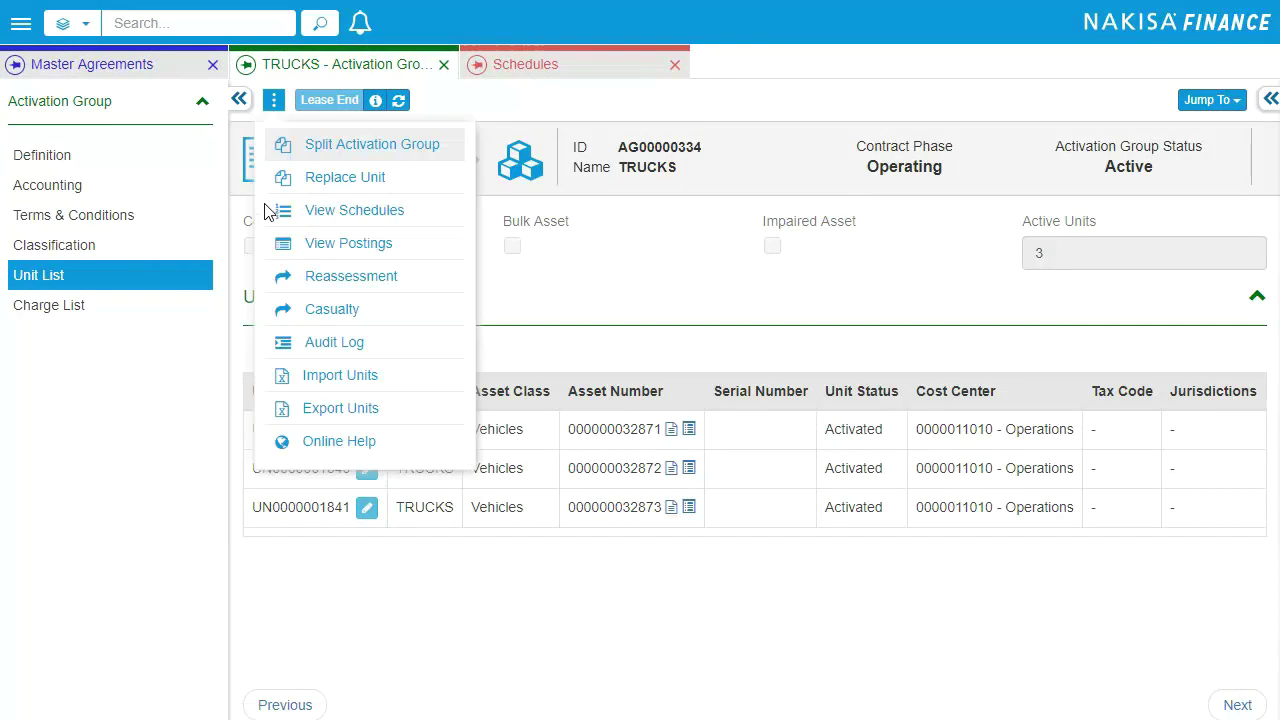
left_click(279, 287)
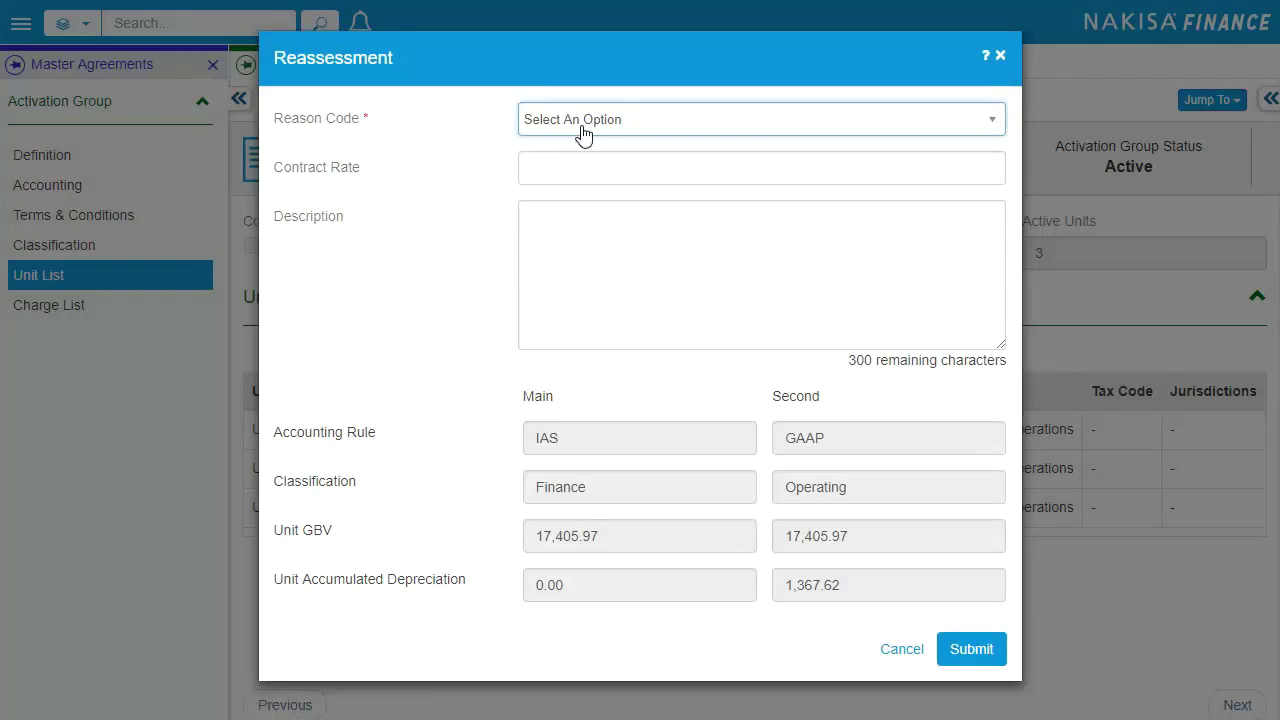
Fill in the TRUCKS reassessment with reason code Early Termination and a contract rate of 0, and discard it.
left_click(583, 130)
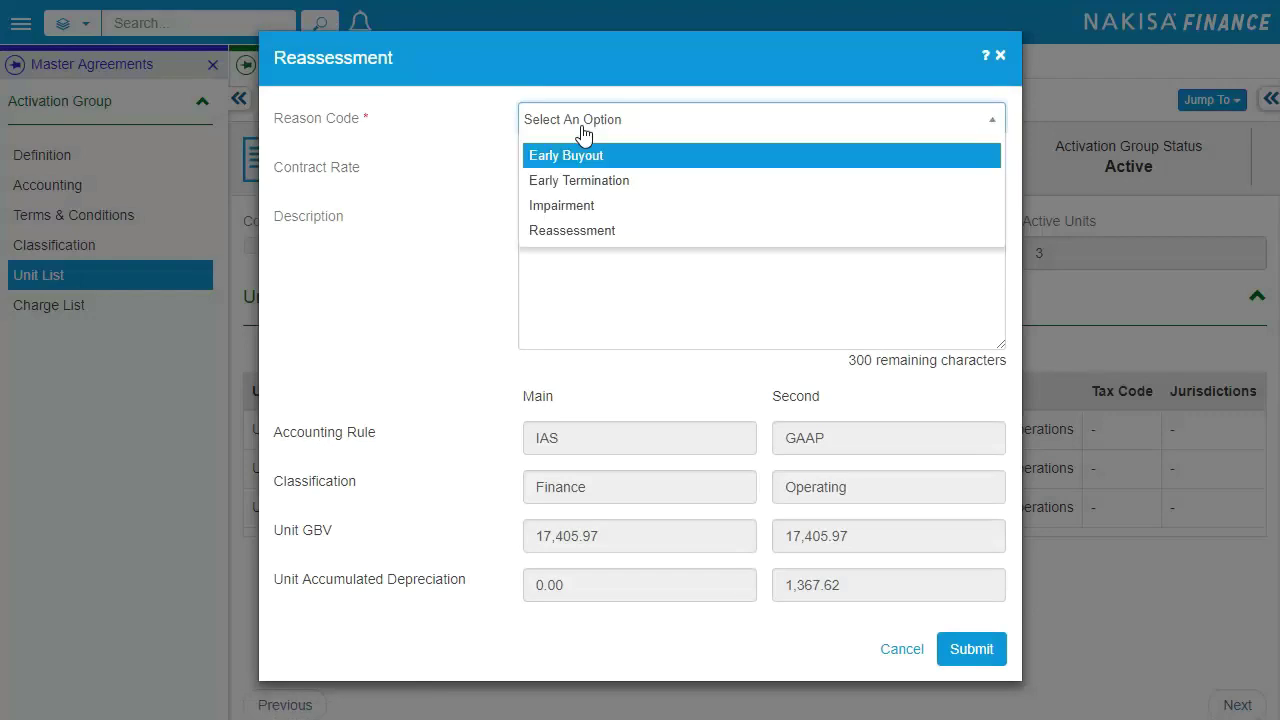
left_click(615, 186)
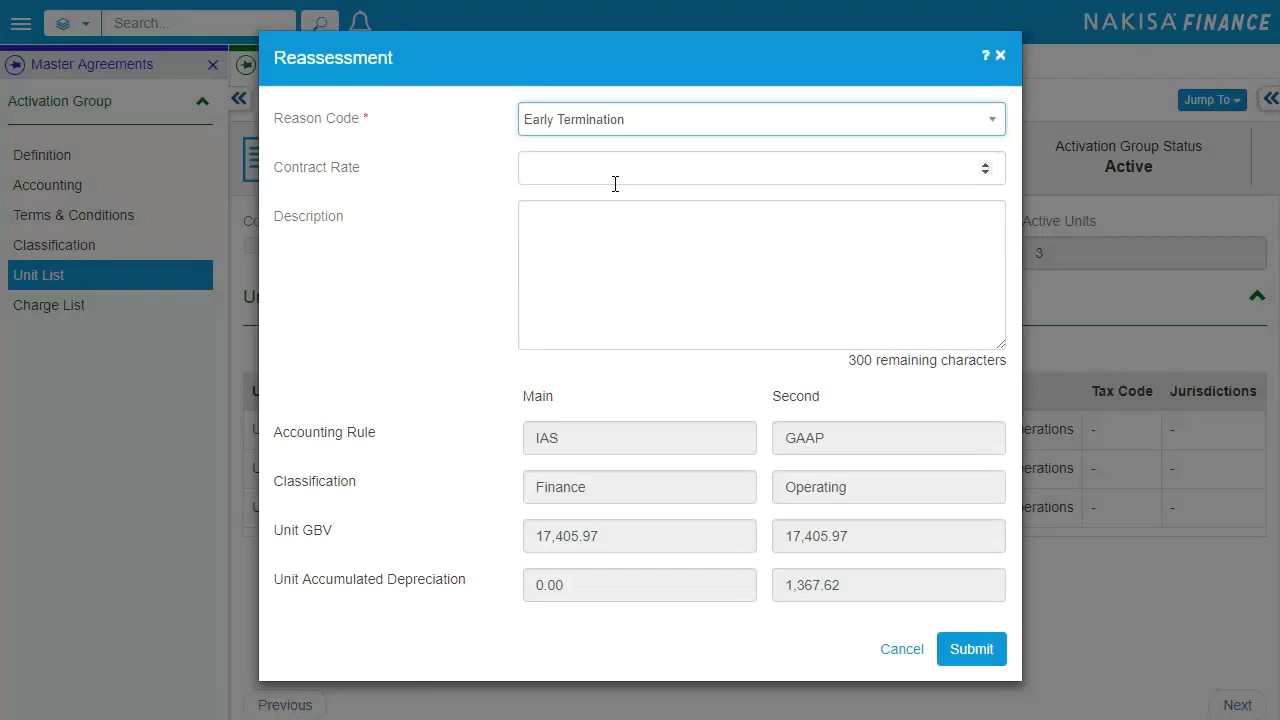
left_click(986, 172)
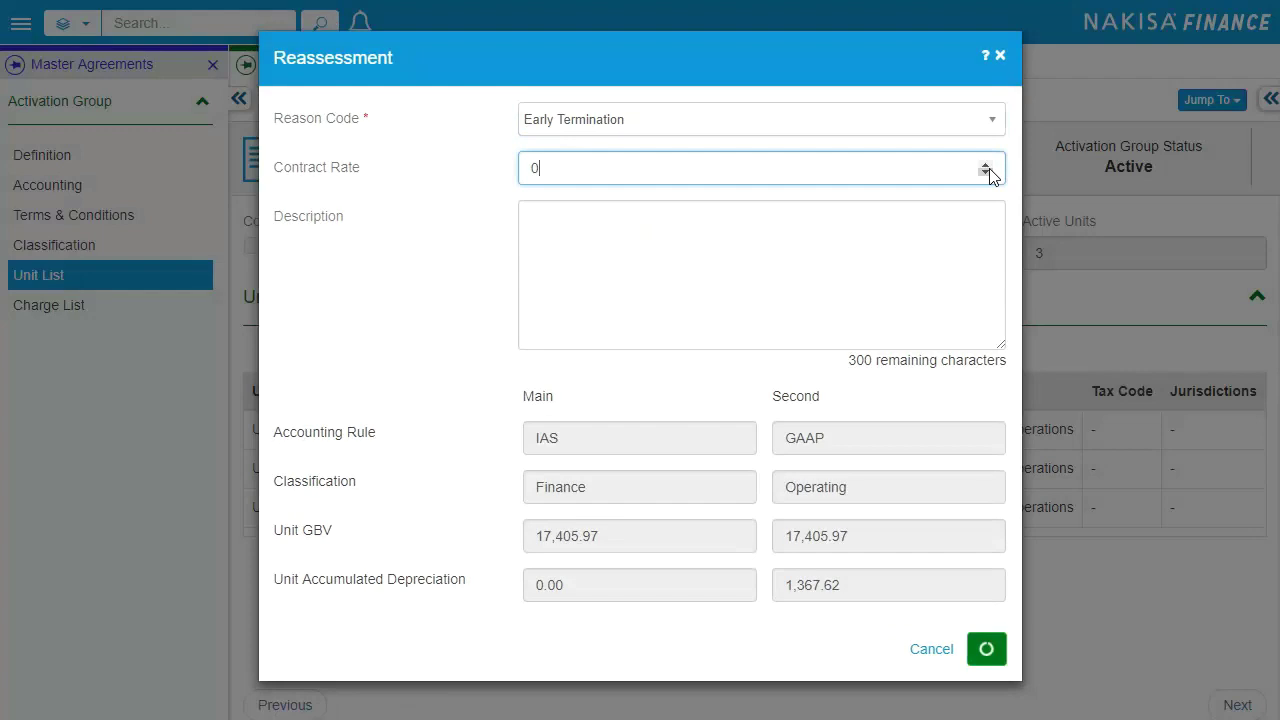
left_click(988, 164)
left_click(988, 170)
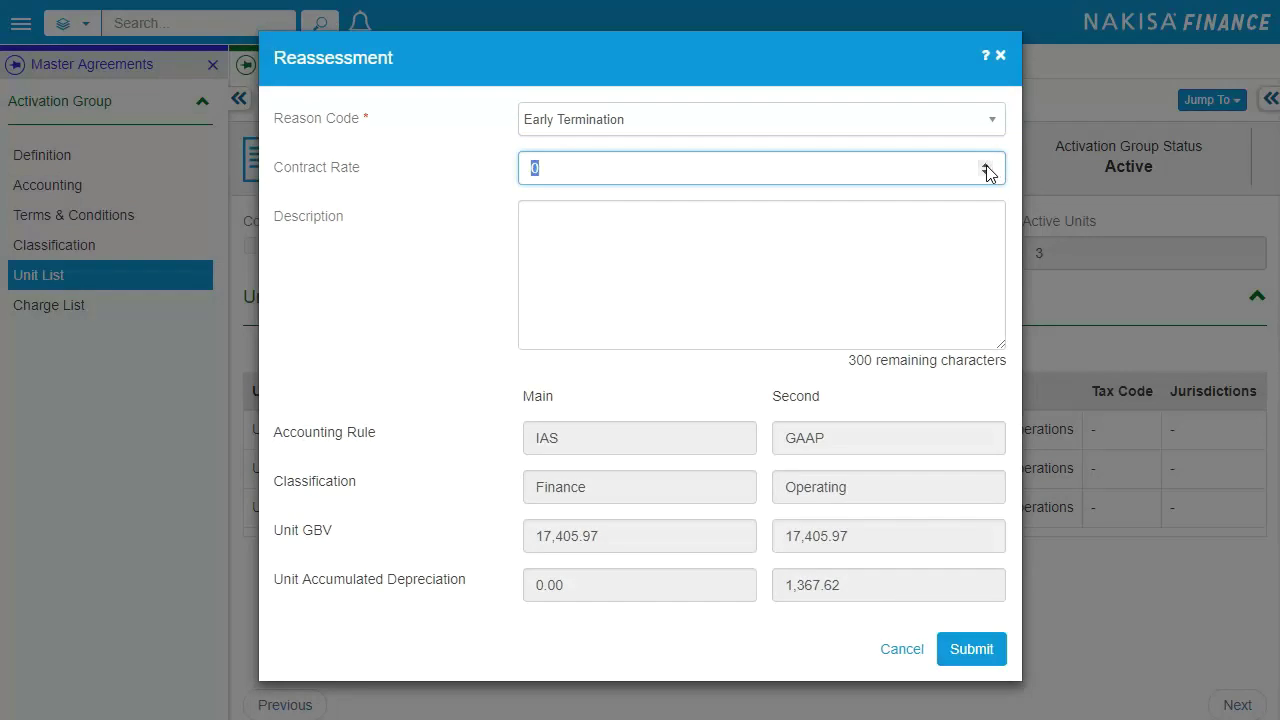
left_click(987, 165)
left_click(895, 652)
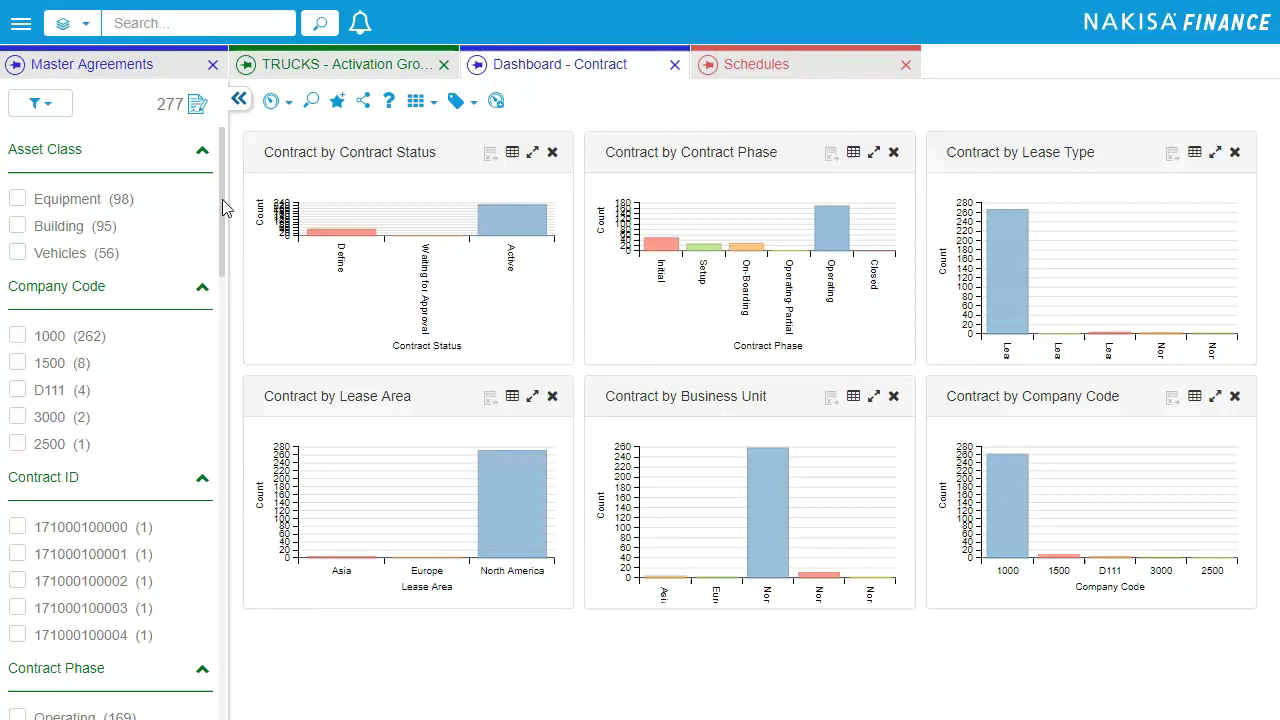
Arrange the contract dashboard charts in two columns and select the Active bar of the Contract by Contract Status chart.
left_click(415, 101)
left_click(422, 200)
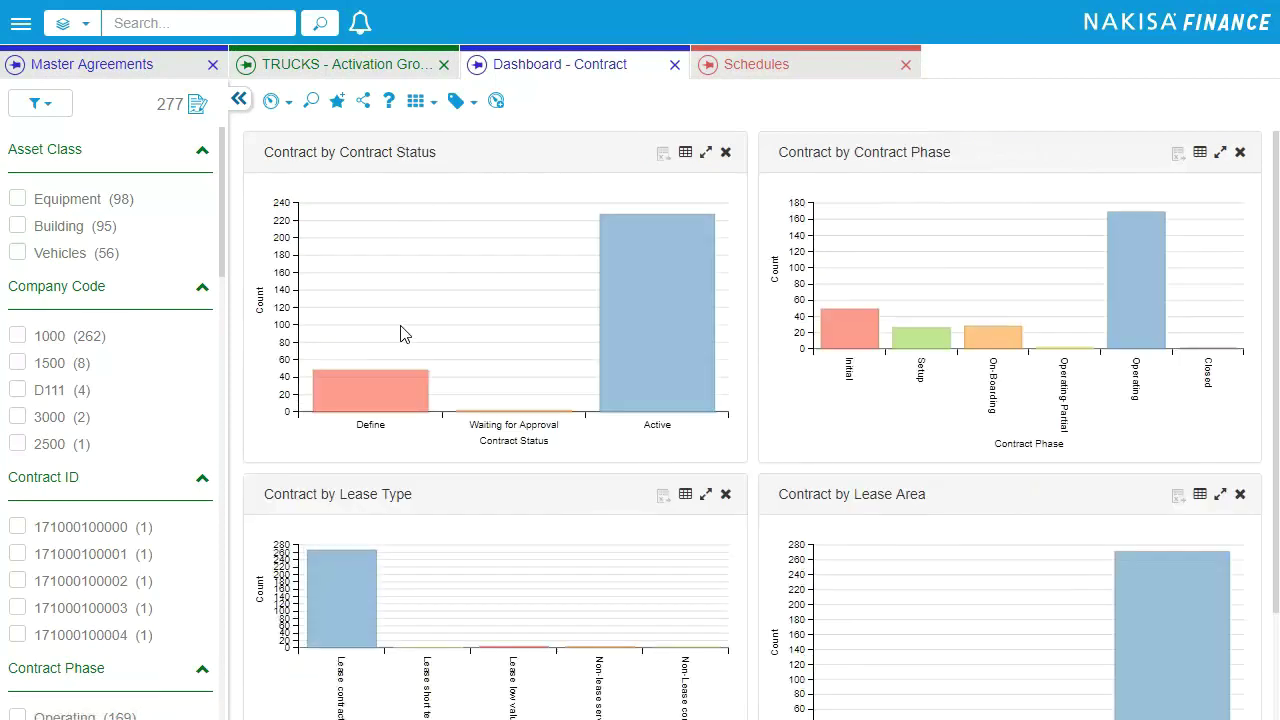
left_click(662, 328)
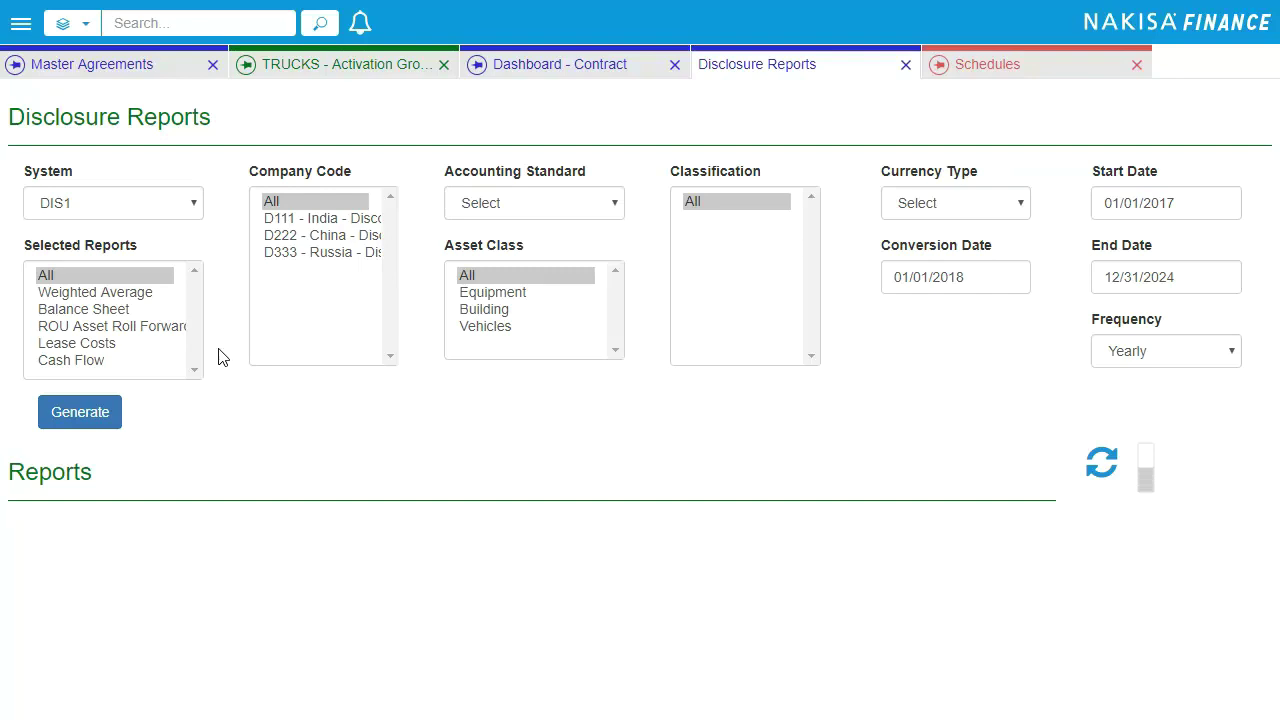
Set the disclosure reports' system to SAP1 and confirm company code 1500 - Toronto.
left_click(184, 208)
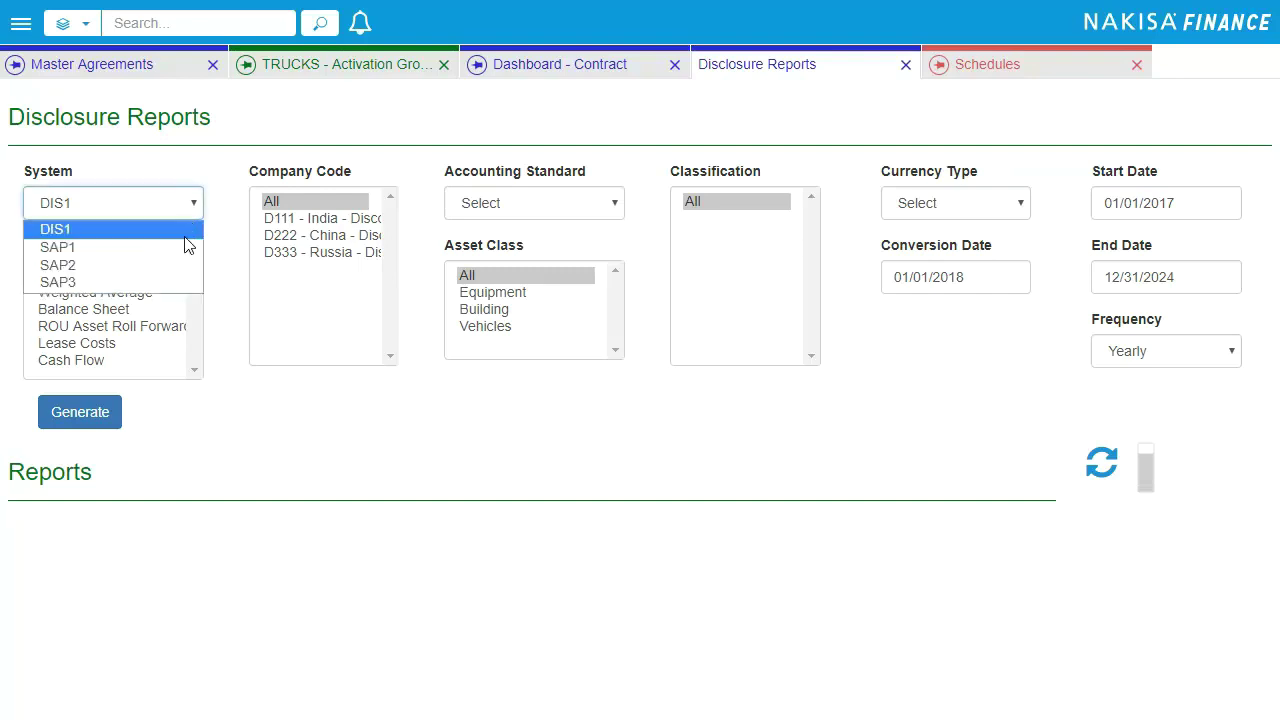
left_click(184, 248)
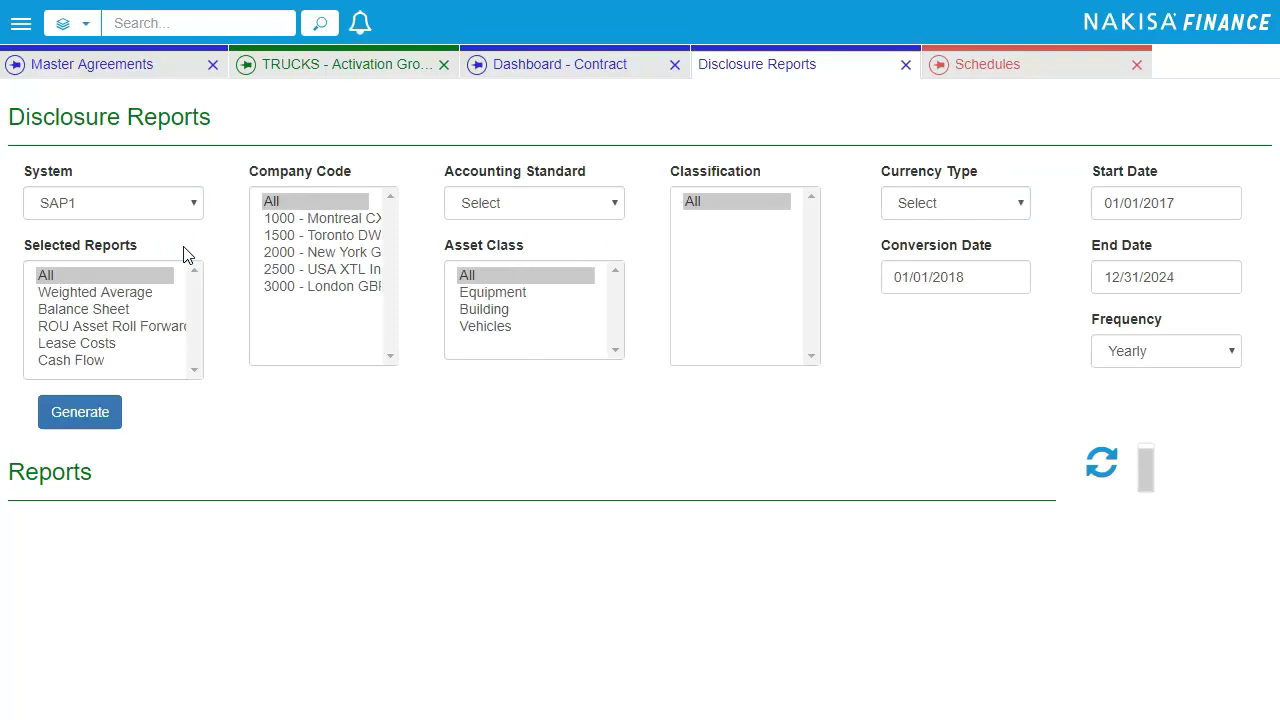
left_click(347, 237)
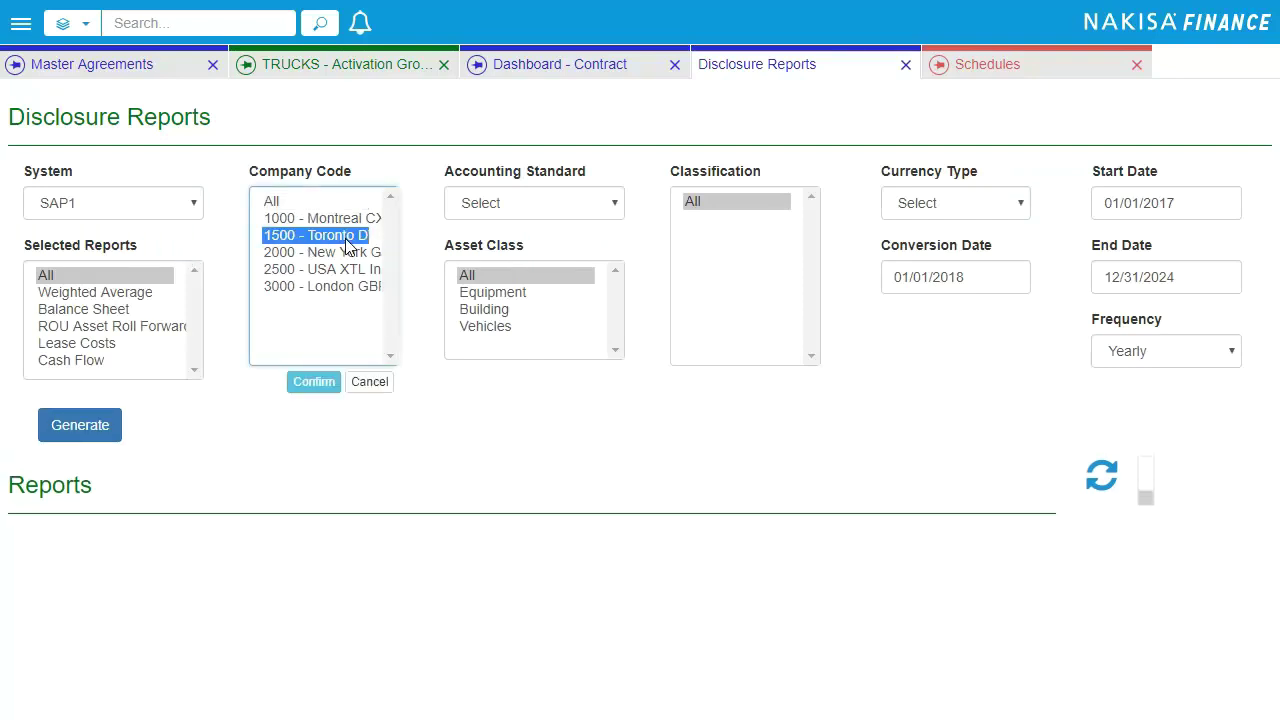
left_click(307, 382)
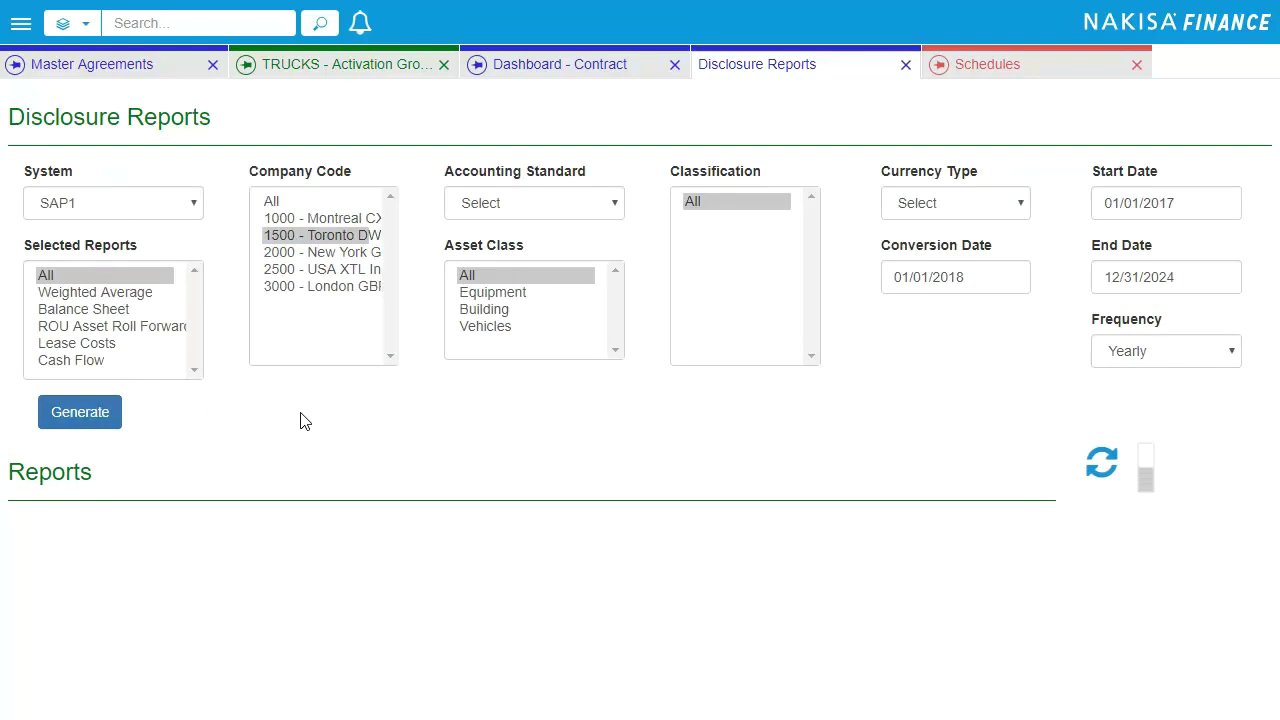
Restrict the disclosure reports to the USGAAP accounting standard, the Equipment asset class and the Operating classification.
left_click(613, 209)
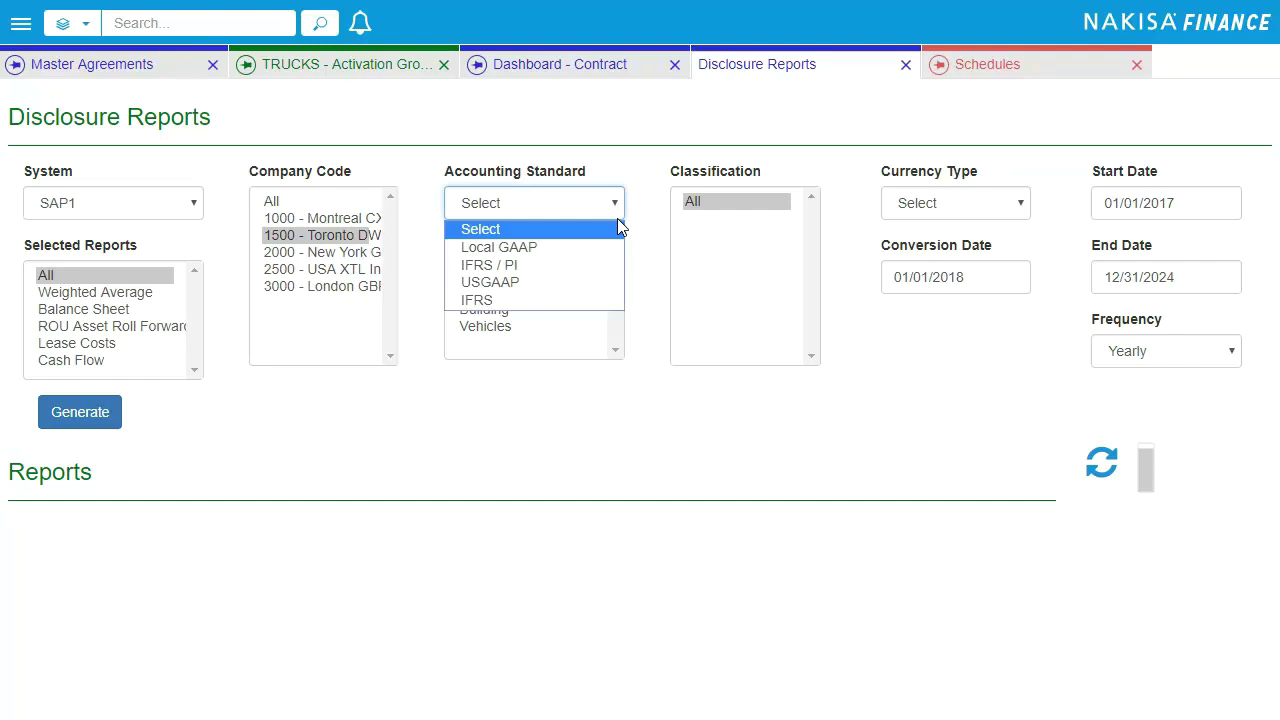
left_click(605, 287)
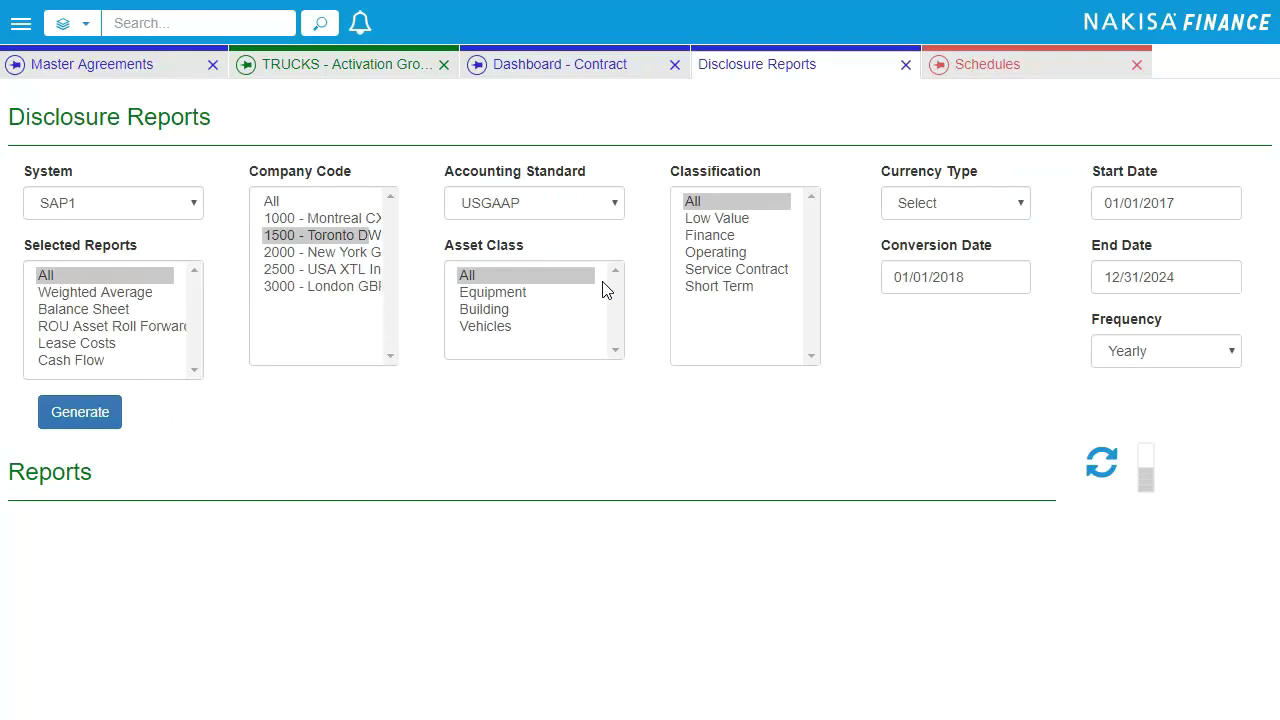
left_click(557, 303)
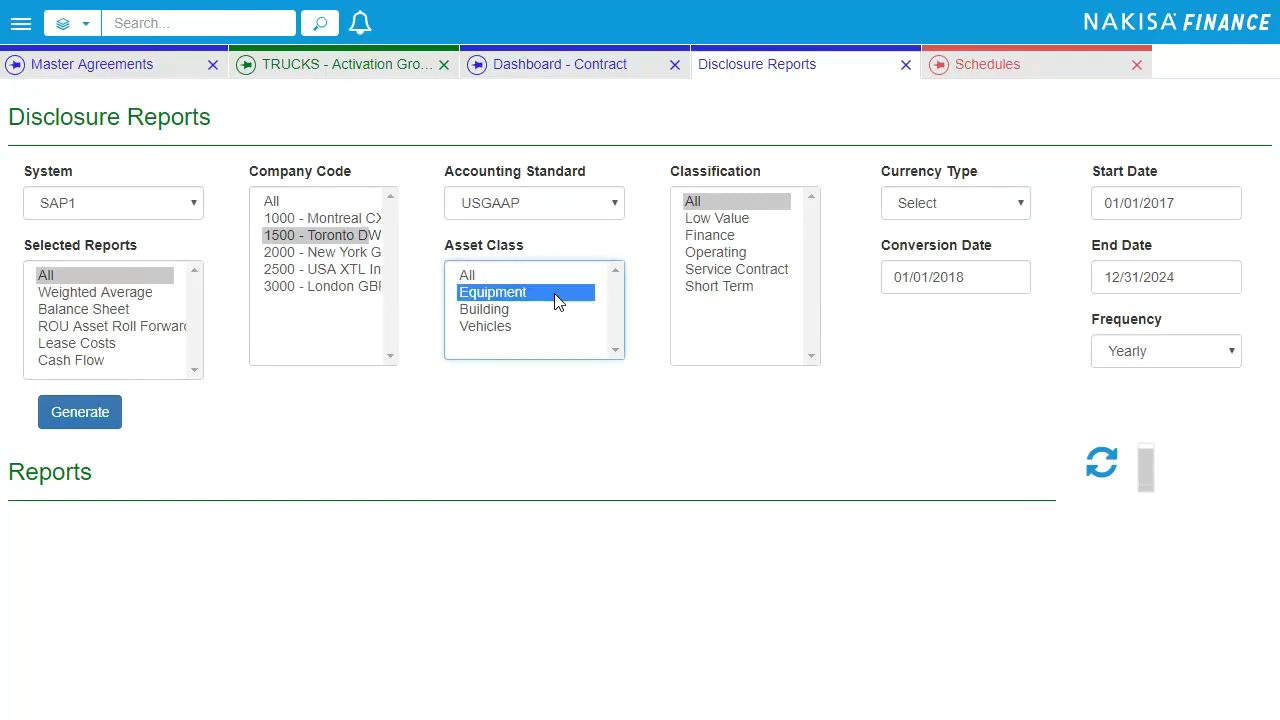
left_click(706, 255)
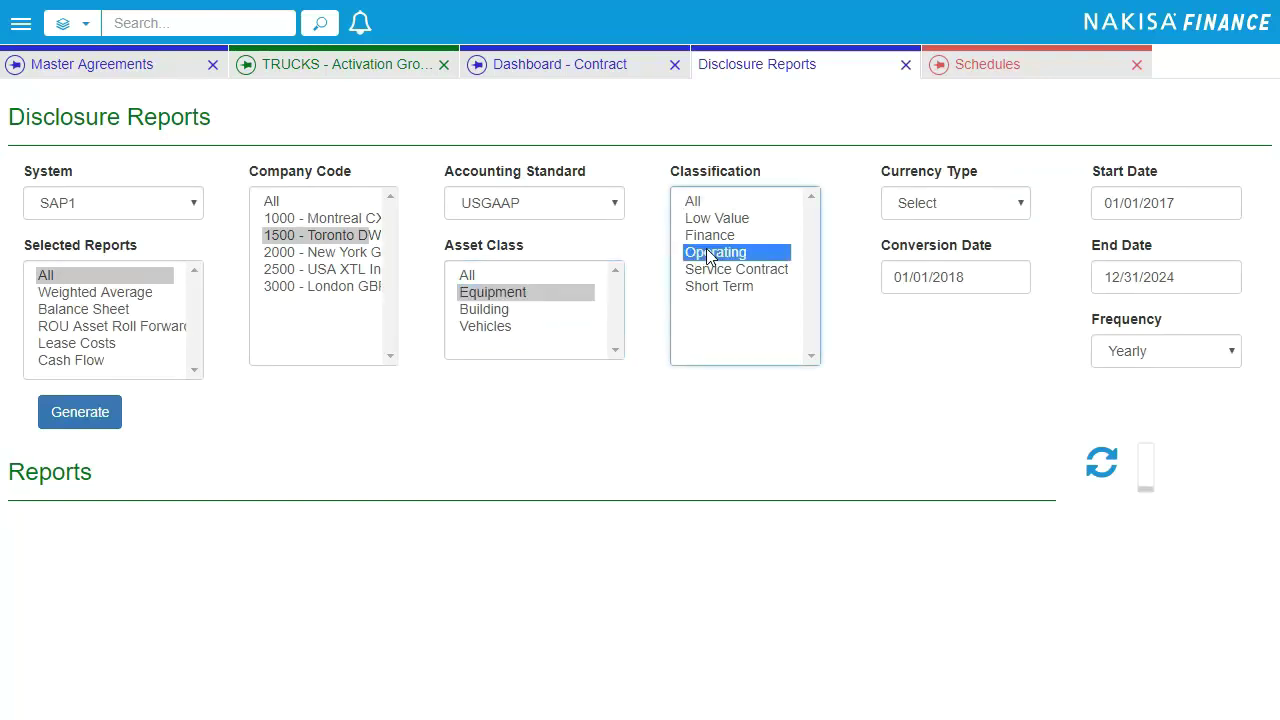